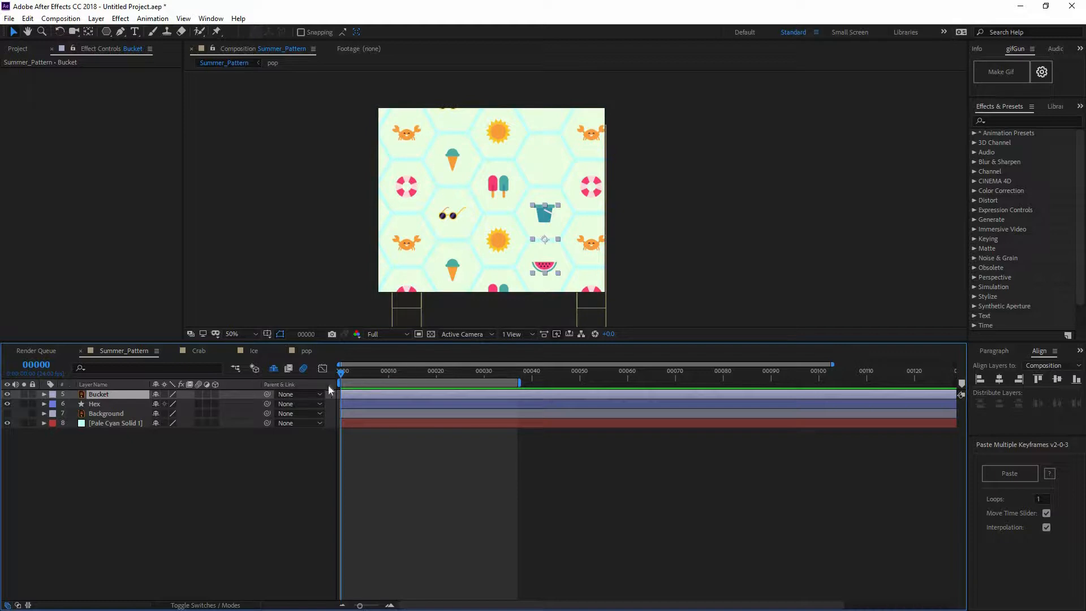
Keyframe the Bucket layer's position at frame 0, and raise the artwork to 587, 278 at frame 12
{"action": "key", "text": "p"}
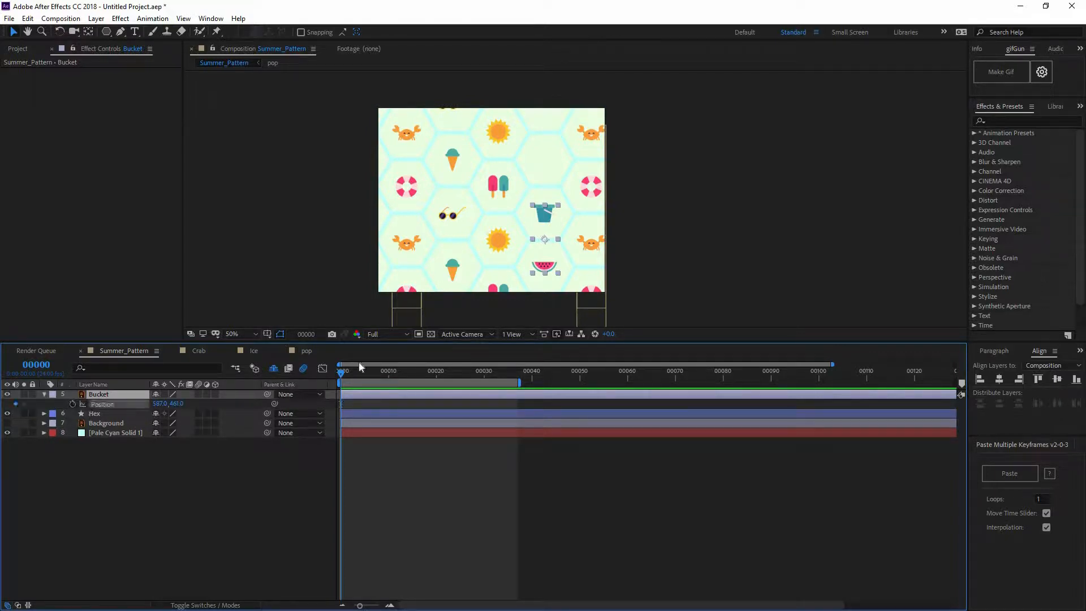
{"action": "left_click", "coordinate": [397, 373]}
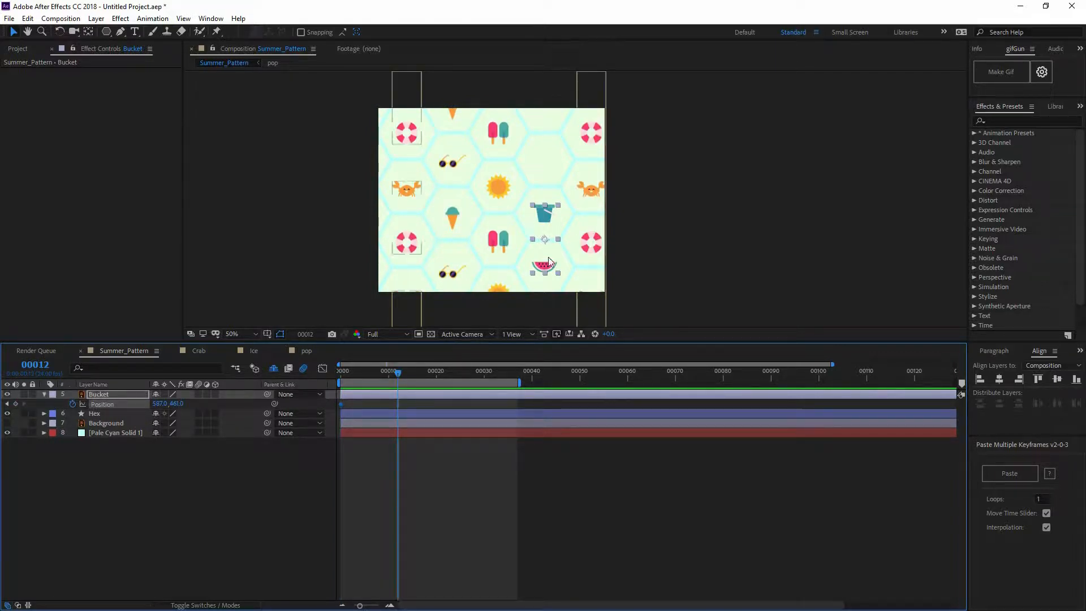
{"action": "left_click_drag", "start_coordinate": [549, 259], "coordinate": [548, 224]}
{"action": "scroll", "coordinate": [533, 224], "scroll_direction": "up", "scroll_amount": 1}
{"action": "left_click_drag", "start_coordinate": [539, 161], "coordinate": [507, 192]}
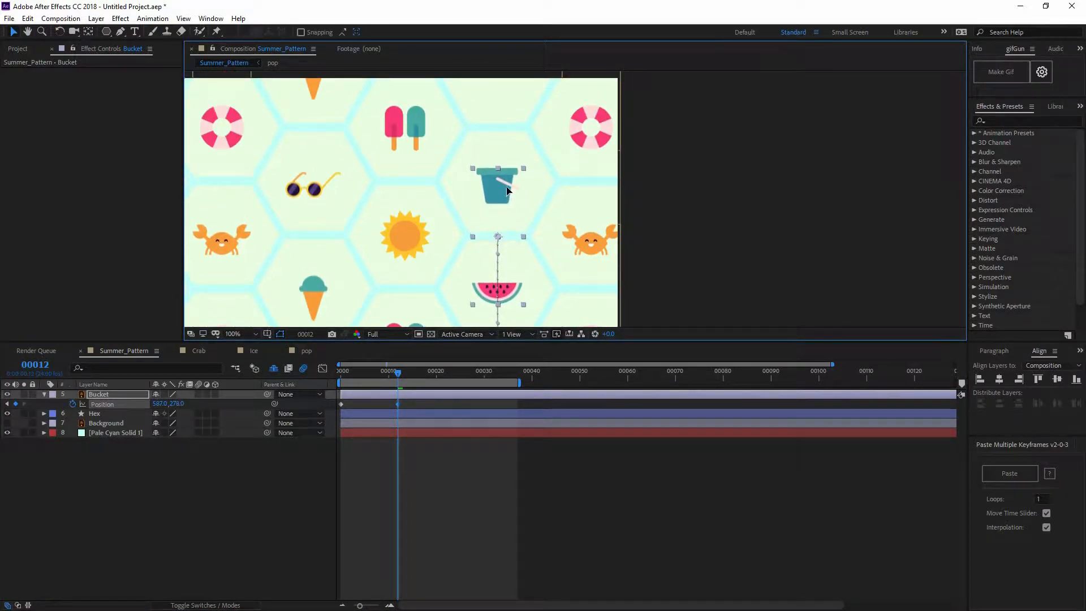
{"action": "key", "text": "comma"}
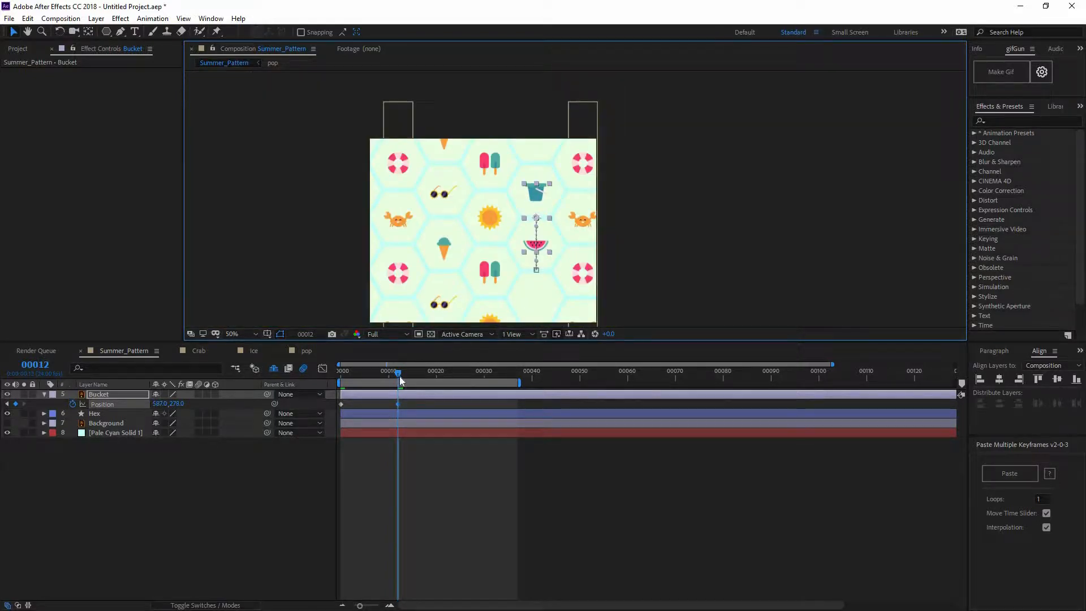
Add a hold keyframe for the Bucket's position at frame 18 and apply Easy Ease to its position keyframes
{"action": "left_click_drag", "start_coordinate": [416, 376], "coordinate": [427, 377]}
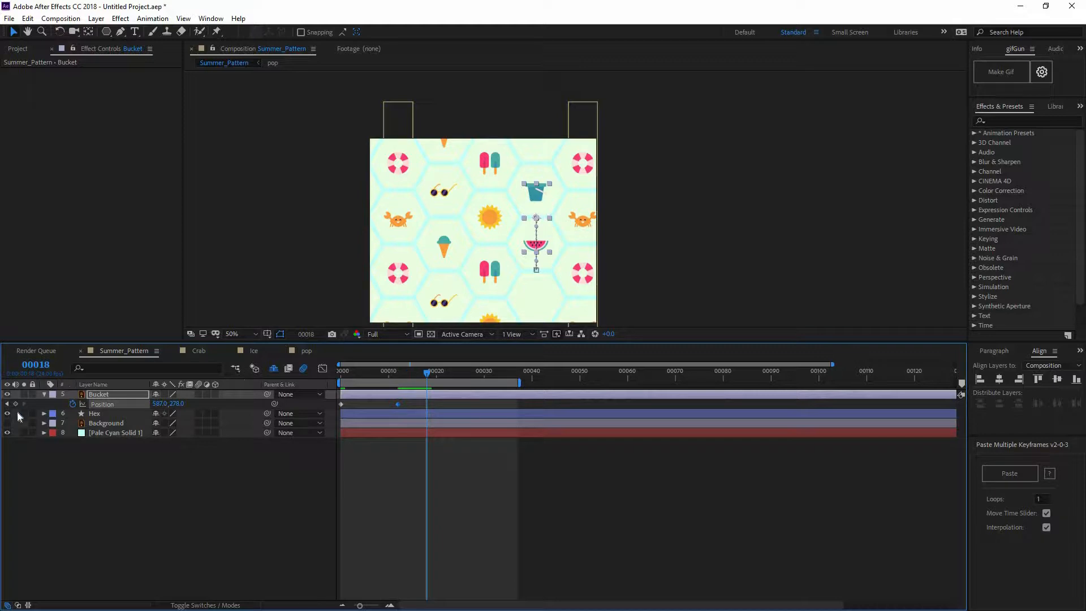
{"action": "right_click", "coordinate": [341, 404]}
{"action": "mouse_move", "coordinate": [413, 544]}
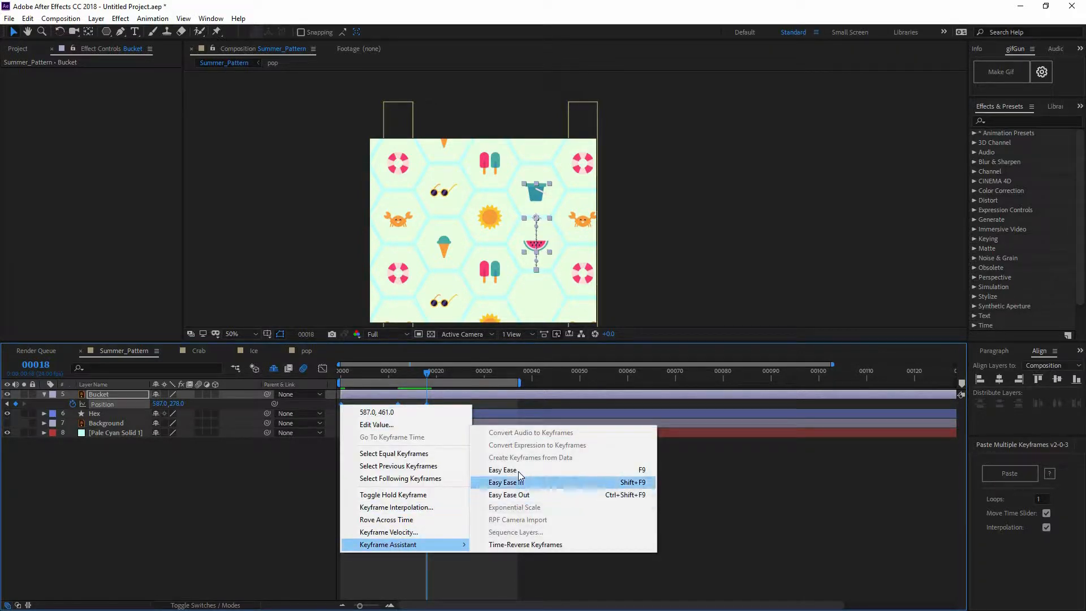
{"action": "left_click", "coordinate": [502, 482]}
At frame 30, raise the Bucket artwork by one more hexagon cell to position 587, 89
{"action": "left_click", "coordinate": [469, 374]}
{"action": "left_click_drag", "start_coordinate": [475, 376], "coordinate": [485, 408]}
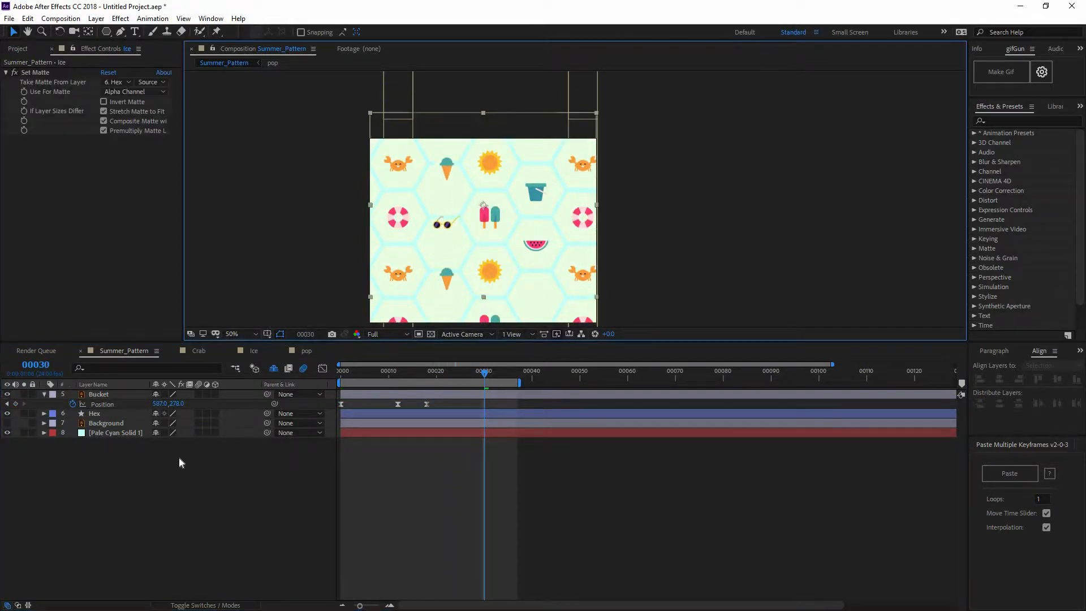
{"action": "left_click", "coordinate": [109, 395]}
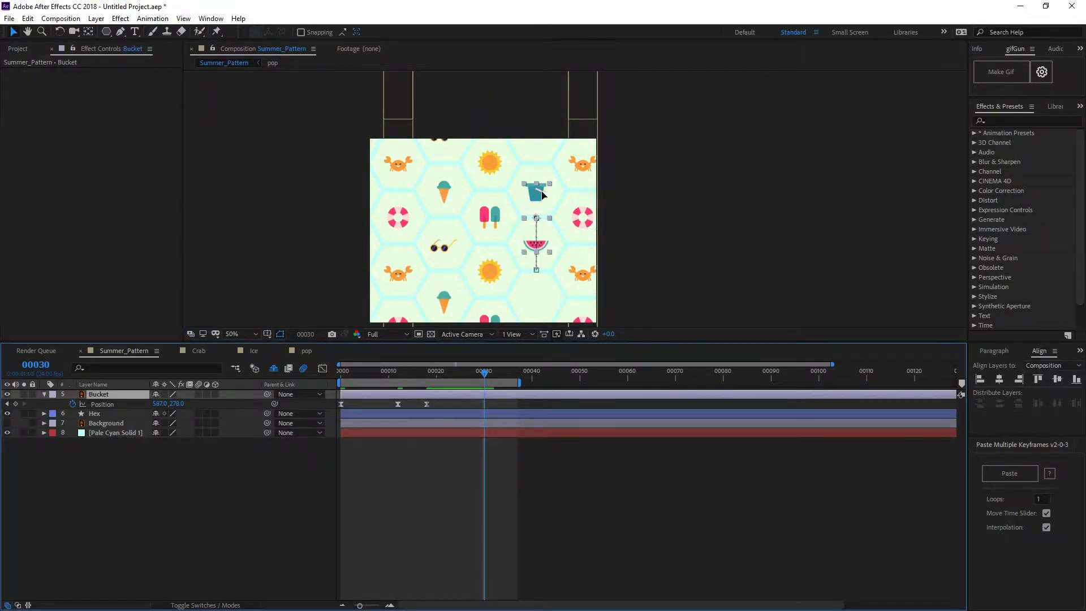
{"action": "left_click_drag", "start_coordinate": [535, 243], "coordinate": [550, 187]}
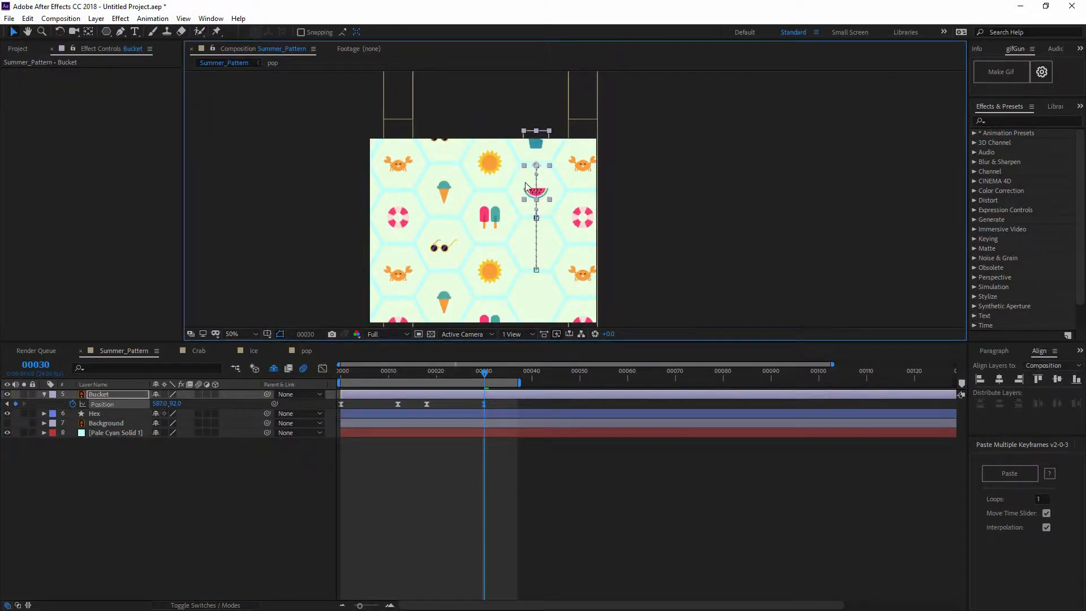
{"action": "key", "text": "period"}
{"action": "key", "text": "Up"}
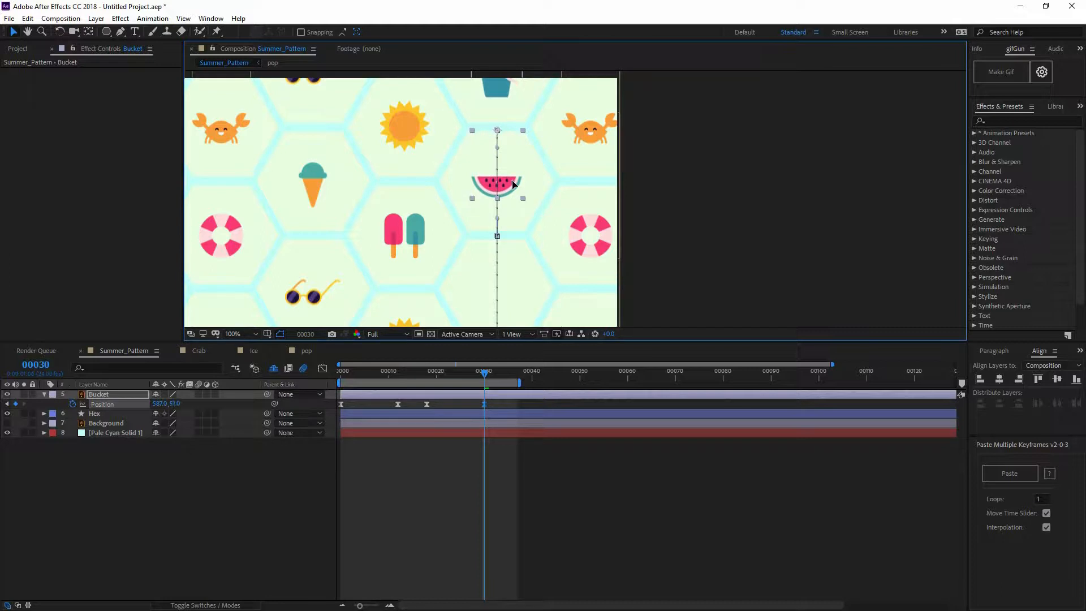
{"action": "left_click_drag", "start_coordinate": [512, 181], "coordinate": [512, 187]}
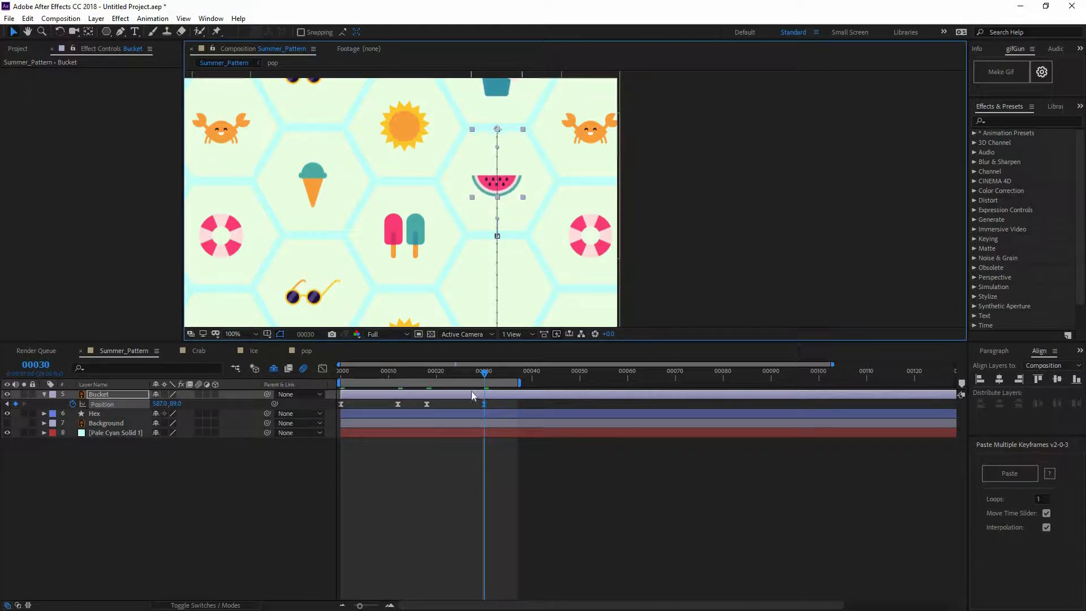
Reshape the Bucket's position speed graph so both moves peak sharply, and preview the motion
{"action": "left_click_drag", "start_coordinate": [470, 374], "coordinate": [117, 406]}
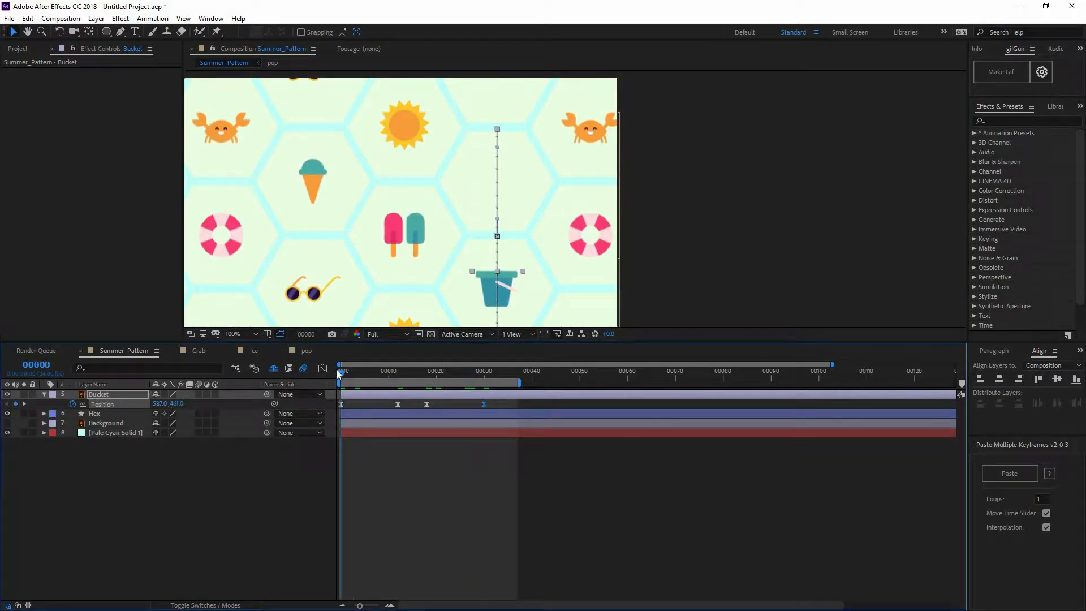
{"action": "left_click", "coordinate": [323, 369]}
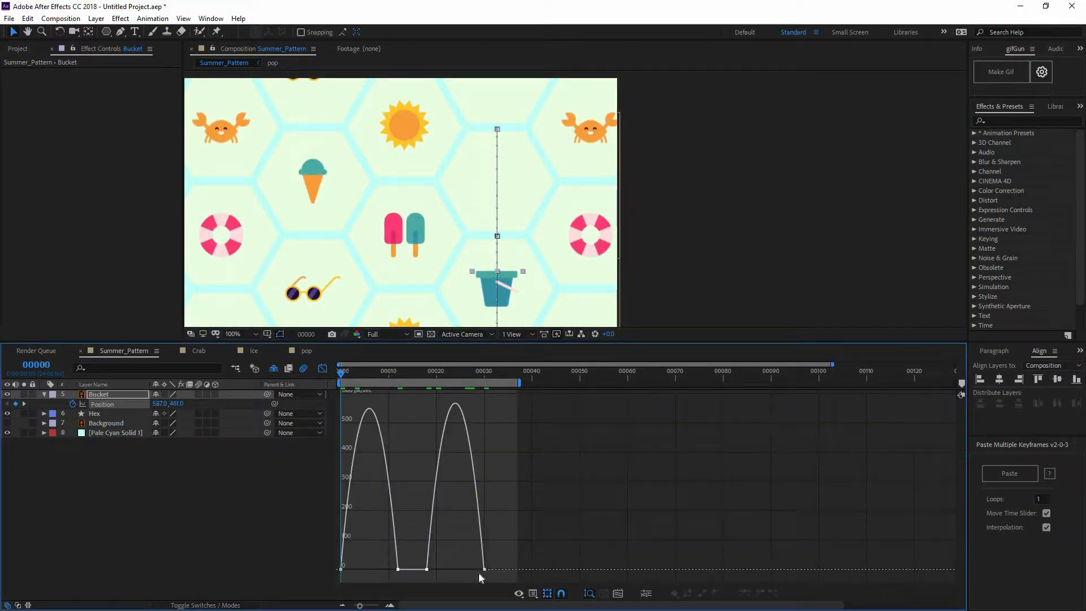
{"action": "left_click_drag", "start_coordinate": [484, 569], "coordinate": [345, 562]}
{"action": "key", "text": "ctrl+z"}
{"action": "left_click_drag", "start_coordinate": [490, 575], "coordinate": [373, 566]}
{"action": "left_click", "coordinate": [487, 460]}
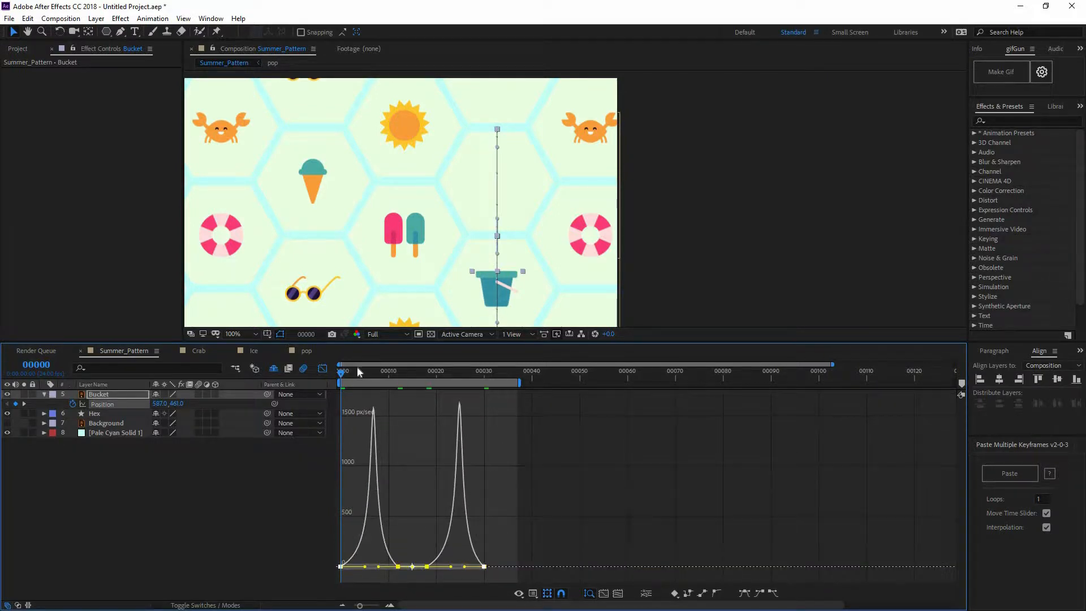
{"action": "key", "text": "space"}
{"action": "scroll", "coordinate": [575, 214], "scroll_direction": "down", "scroll_amount": 2}
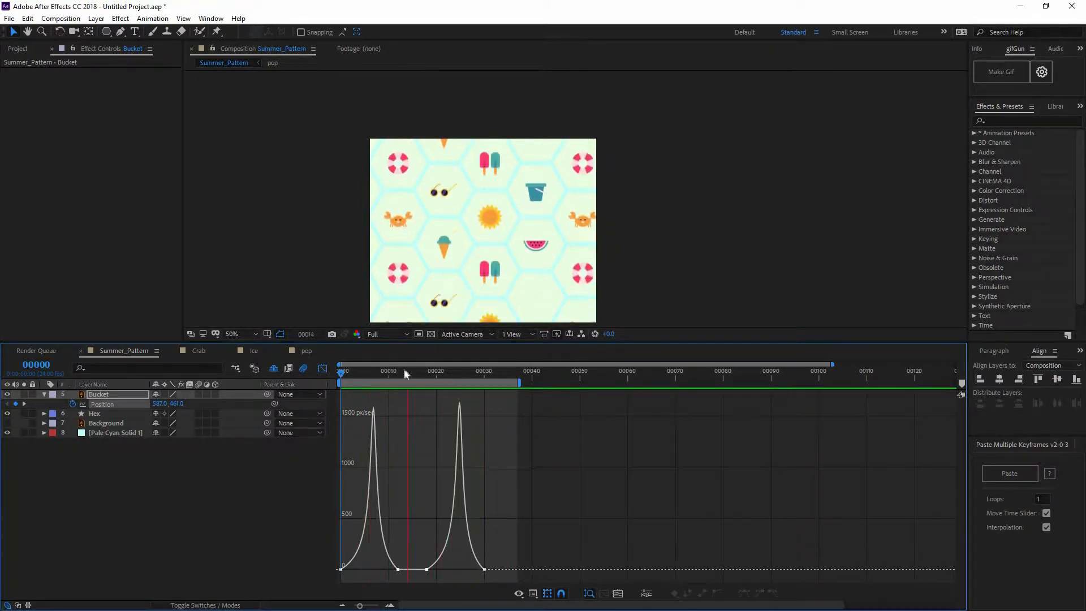
{"action": "key", "text": "space"}
Return from the graph to the keyframe view and enable motion blur for the Bucket layer
{"action": "left_click", "coordinate": [321, 369]}
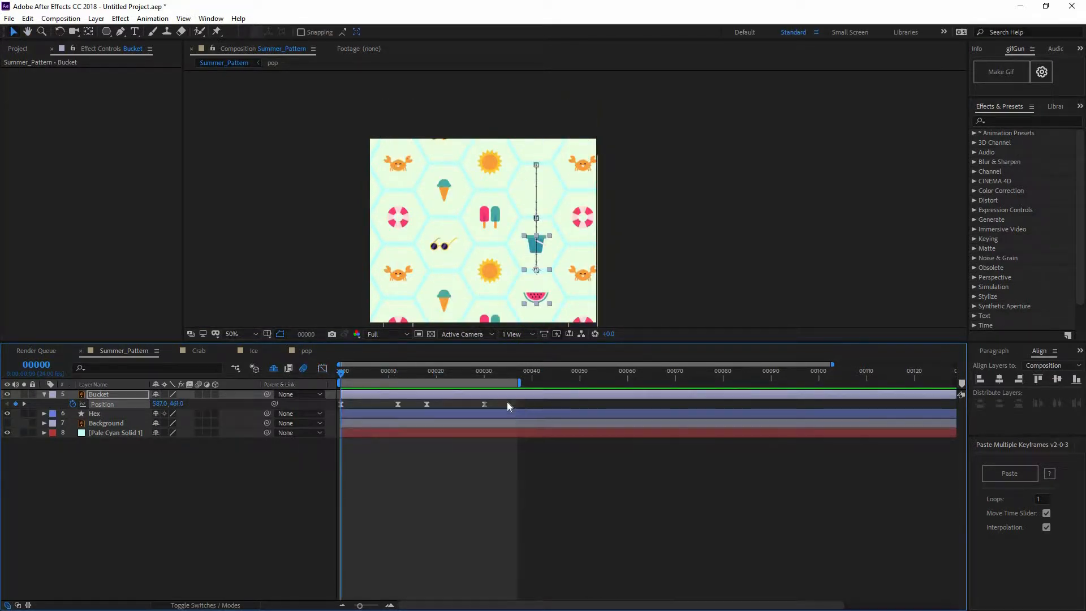
{"action": "left_click", "coordinate": [198, 393]}
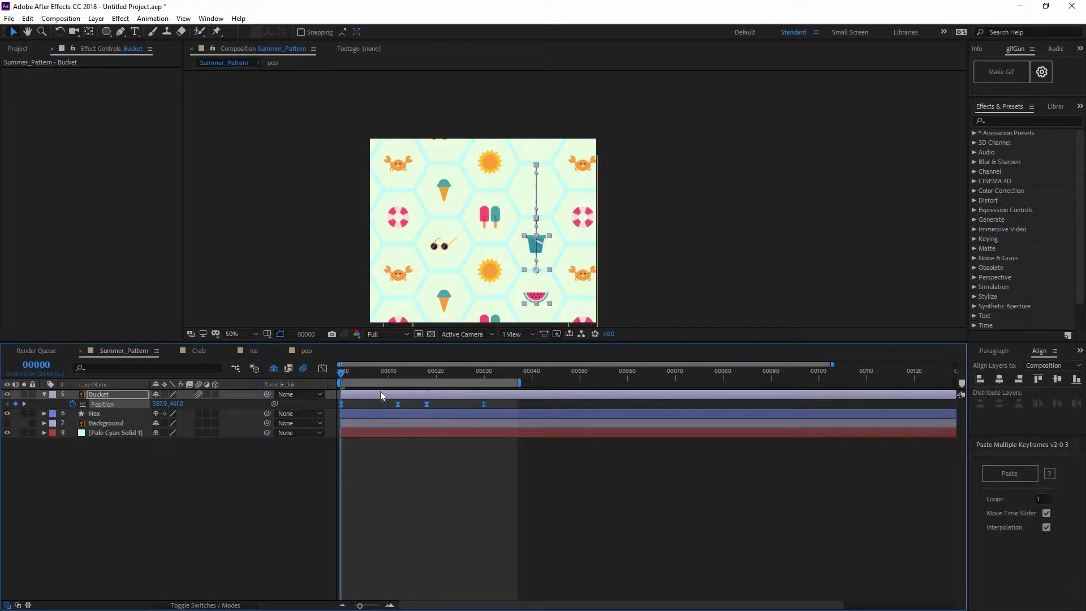
{"action": "left_click", "coordinate": [180, 442]}
Duplicate the Bucket layer and remove the copy's position animation at frame 0
{"action": "left_click", "coordinate": [108, 394]}
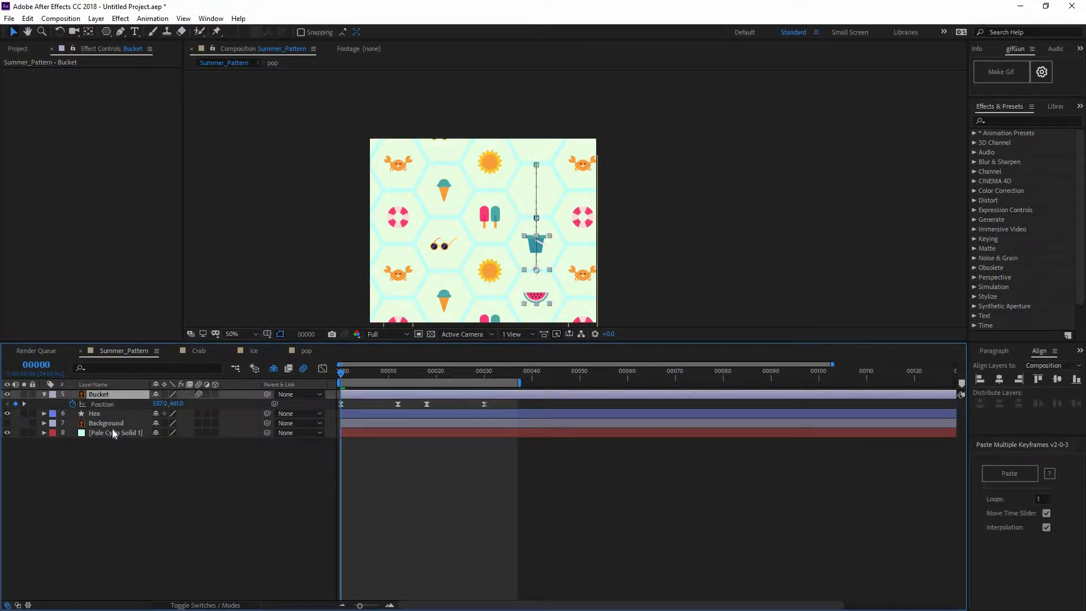
{"action": "key", "text": "ctrl+d"}
{"action": "key", "text": "u"}
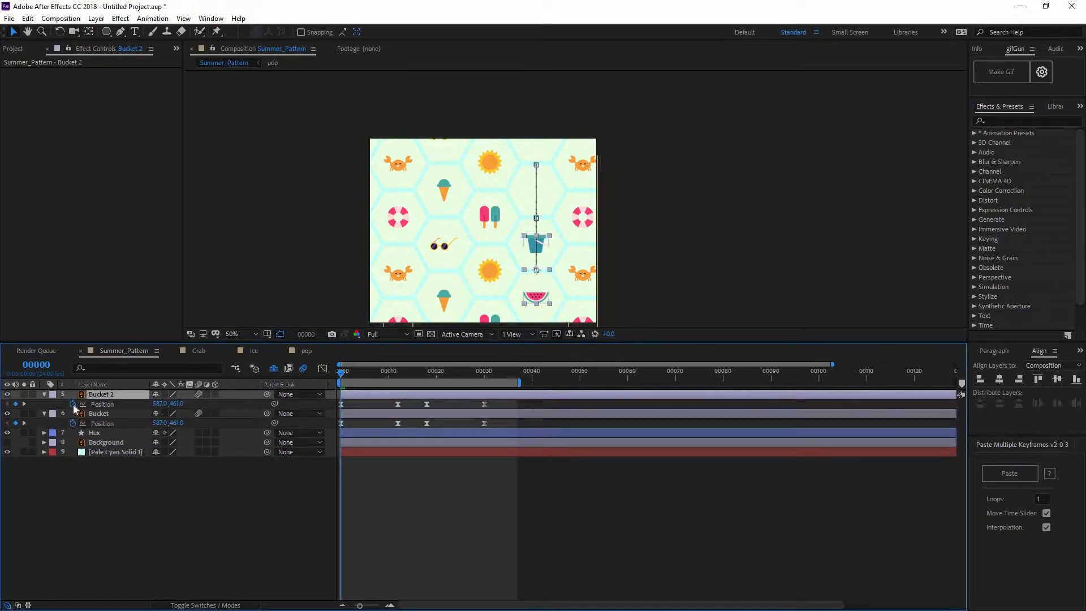
{"action": "left_click", "coordinate": [72, 404]}
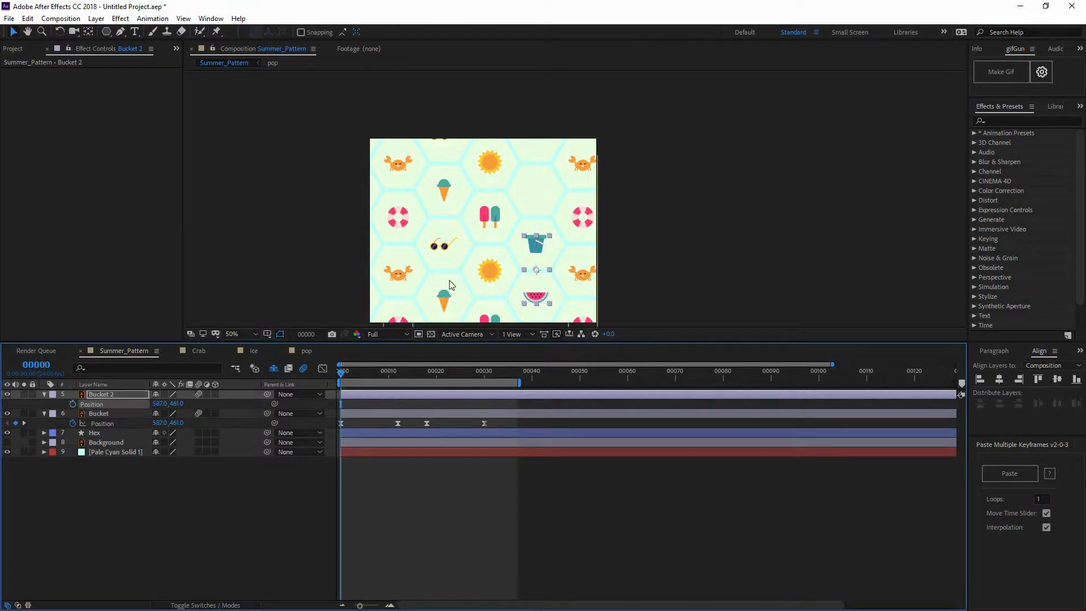
Parent the Bucket 2 layer to Bucket at frame 30 and scrub through the linked motion
{"action": "left_click", "coordinate": [403, 372]}
{"action": "left_click_drag", "start_coordinate": [443, 378], "coordinate": [484, 383]}
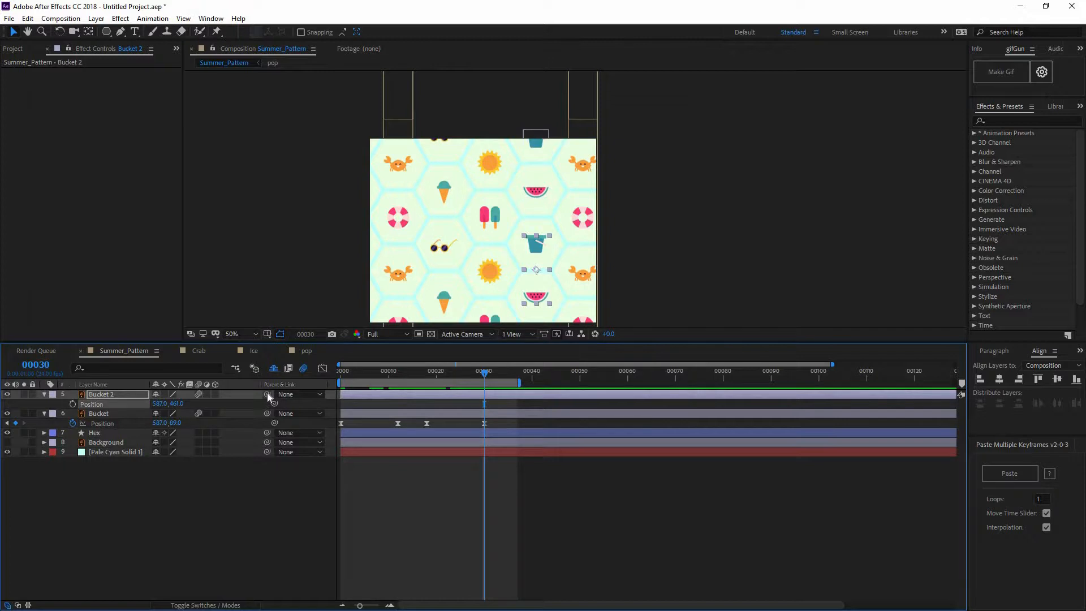
{"action": "left_click_drag", "start_coordinate": [266, 393], "coordinate": [101, 418]}
{"action": "left_click", "coordinate": [516, 484]}
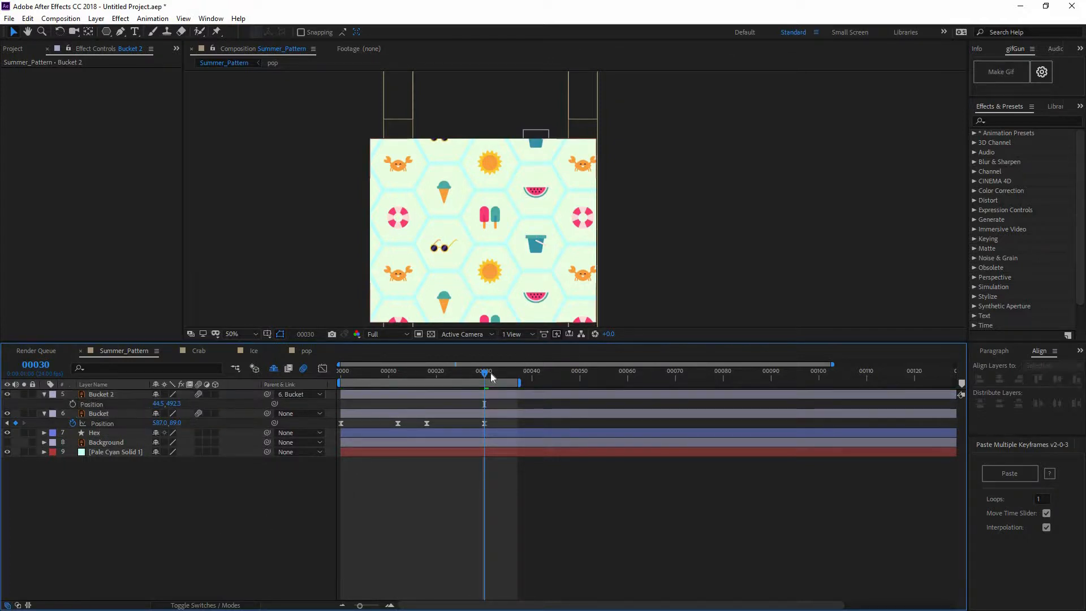
{"action": "left_click_drag", "start_coordinate": [486, 372], "coordinate": [277, 368]}
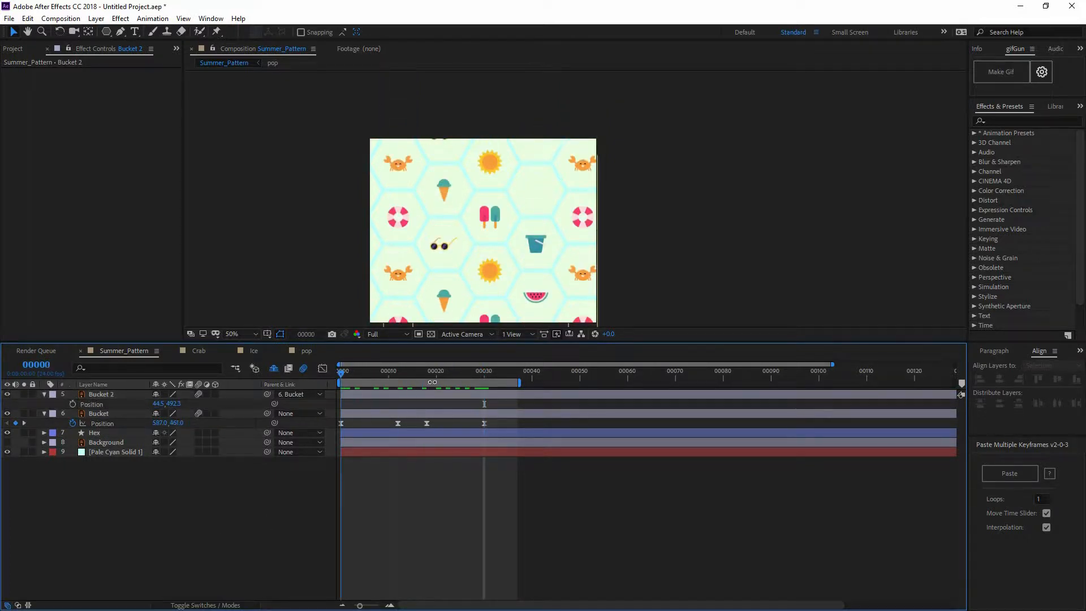
Duplicate the Bucket layer again at frame 30 and remove the copy's position animation there
{"action": "left_click", "coordinate": [486, 376]}
{"action": "left_click_drag", "start_coordinate": [520, 375], "coordinate": [485, 378]}
{"action": "left_click", "coordinate": [128, 416]}
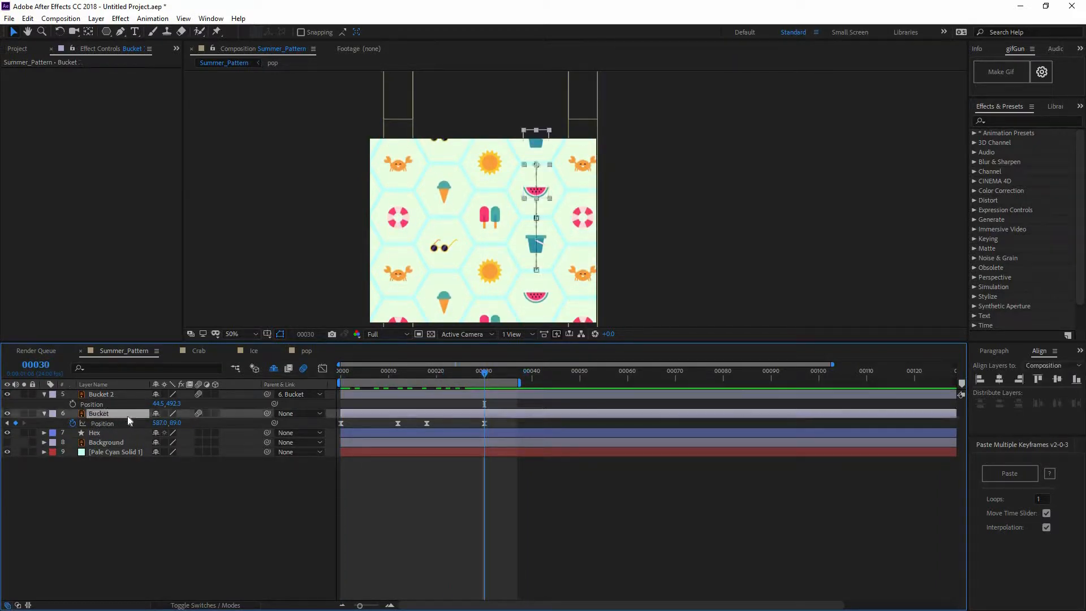
{"action": "key", "text": "ctrl+d"}
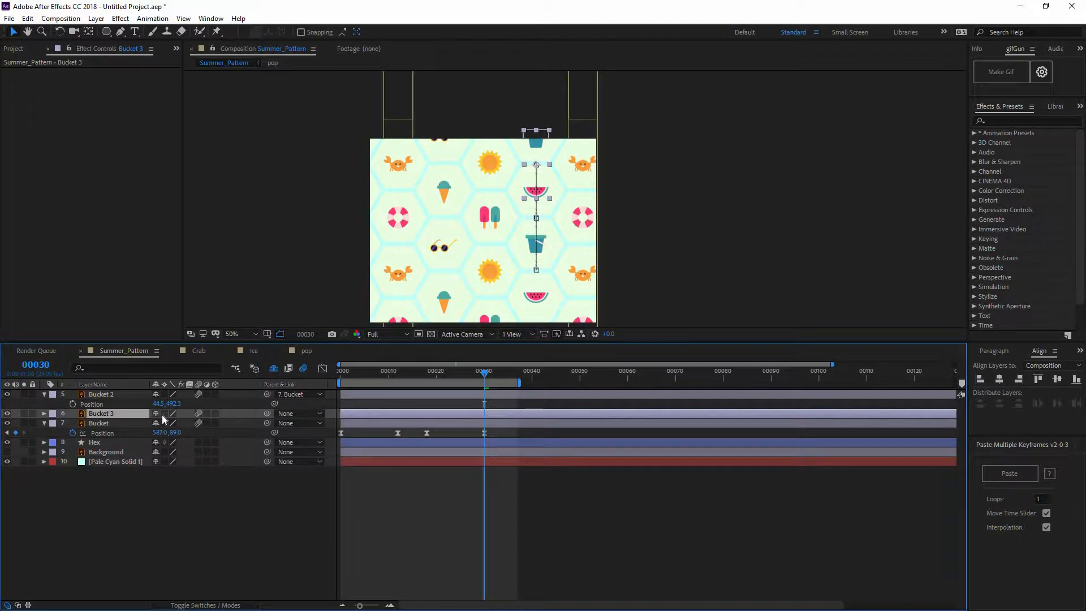
{"action": "key", "text": "p"}
{"action": "left_click", "coordinate": [73, 423]}
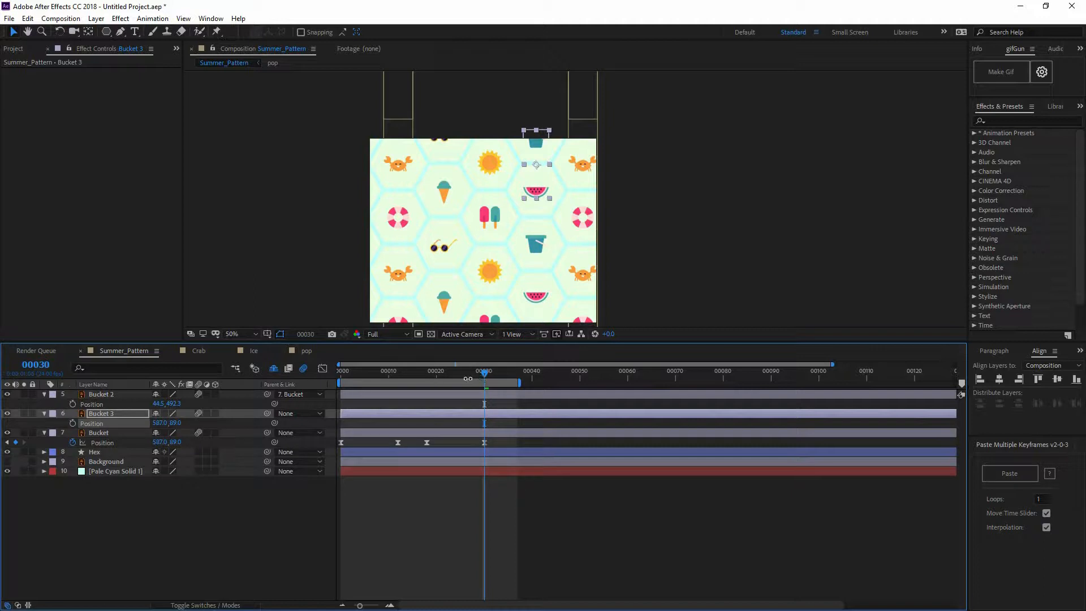
Parent the Bucket 3 layer to Bucket at frame 0 and preview the column's movement
{"action": "left_click_drag", "start_coordinate": [412, 377], "coordinate": [199, 382]}
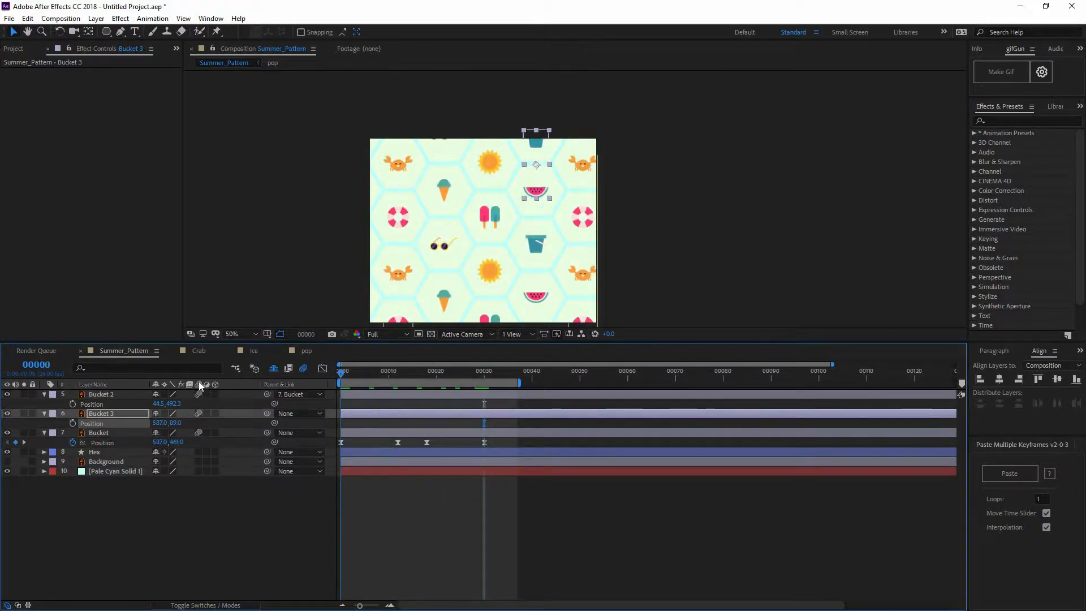
{"action": "left_click_drag", "start_coordinate": [410, 373], "coordinate": [257, 375]}
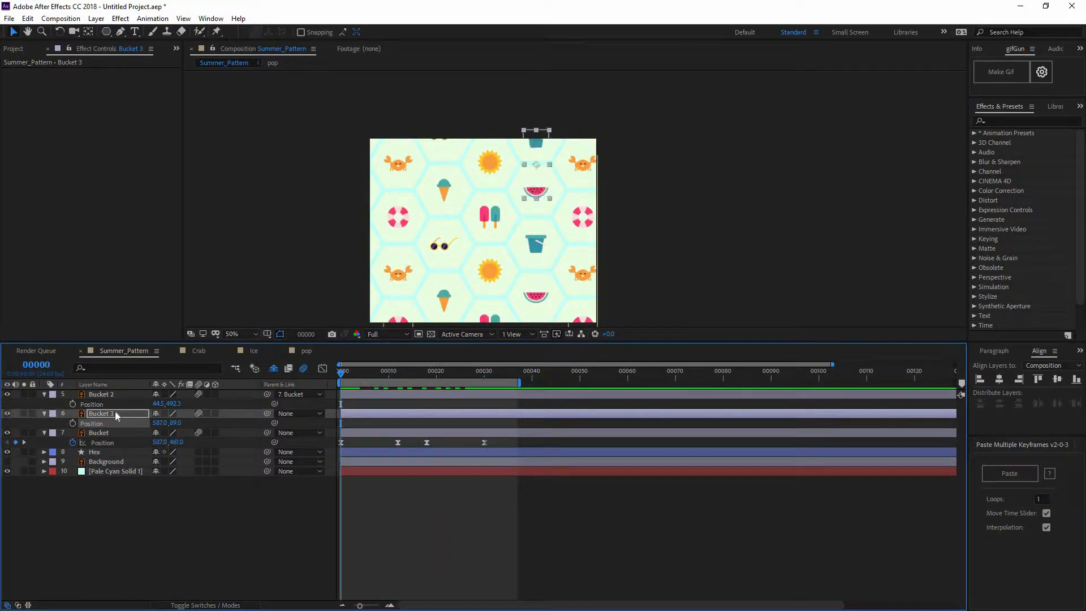
{"action": "left_click", "coordinate": [114, 413]}
{"action": "left_click_drag", "start_coordinate": [114, 430], "coordinate": [115, 432]}
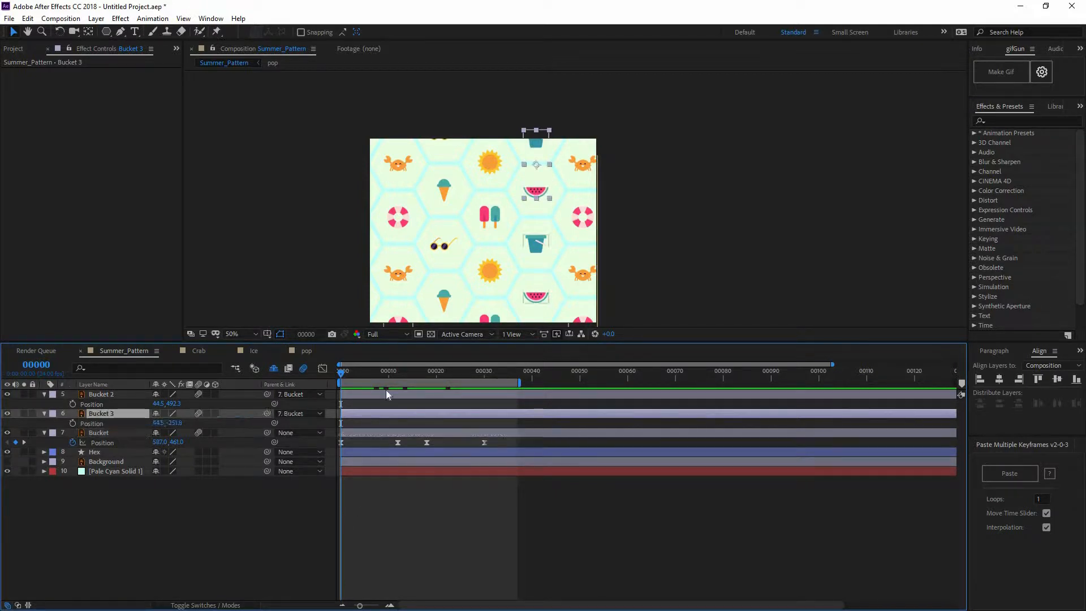
{"action": "key", "text": "space"}
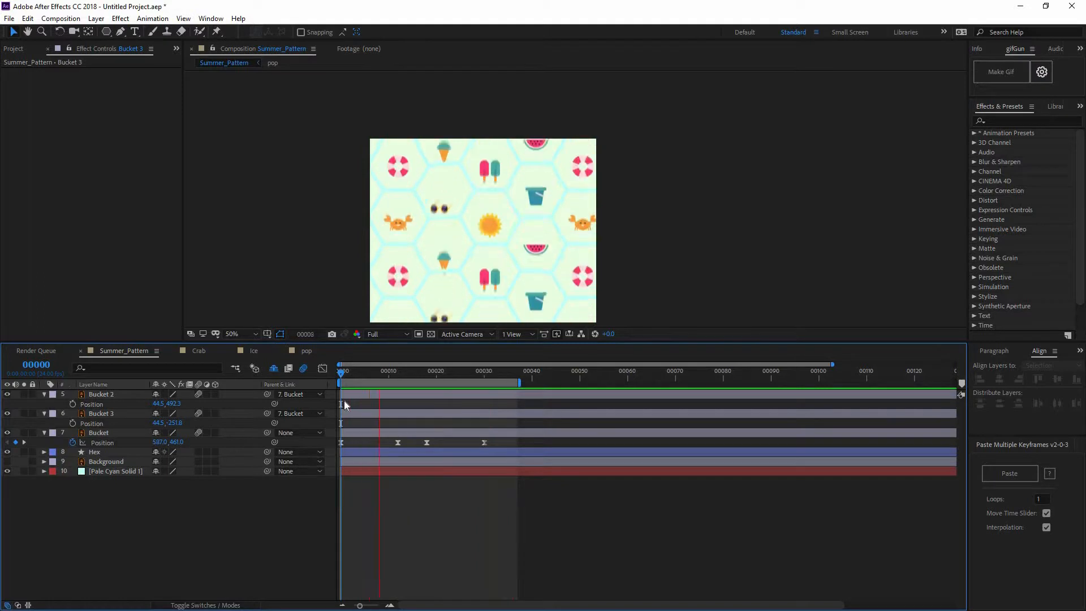
{"action": "key", "text": "space"}
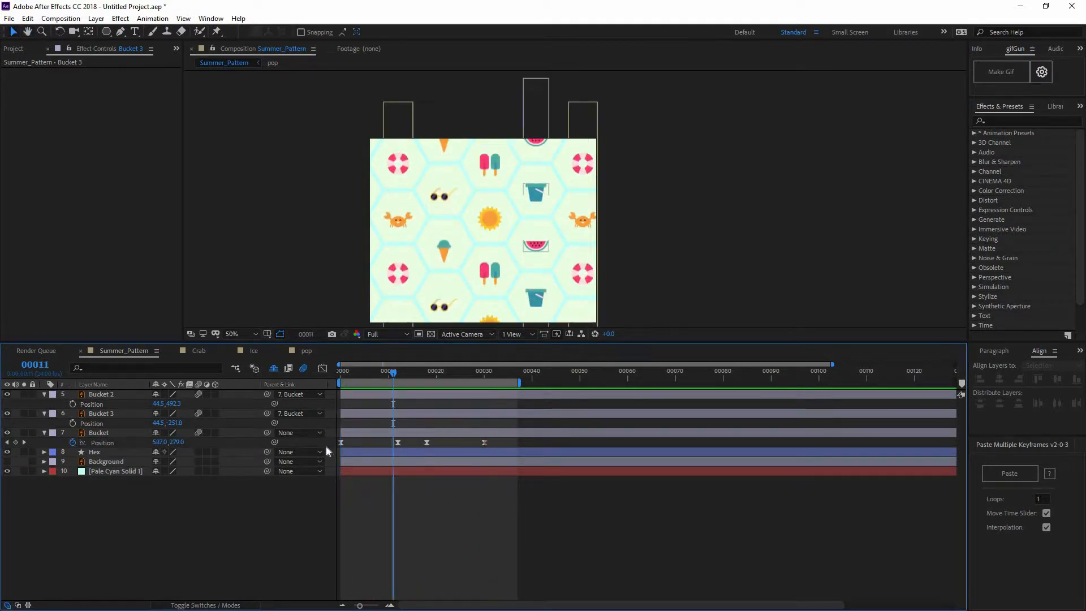
Delay all of the Bucket's position keyframes so the first one sits at frame 2, previewing the offset
{"action": "left_click", "coordinate": [342, 442]}
{"action": "left_click_drag", "start_coordinate": [354, 445], "coordinate": [356, 445]}
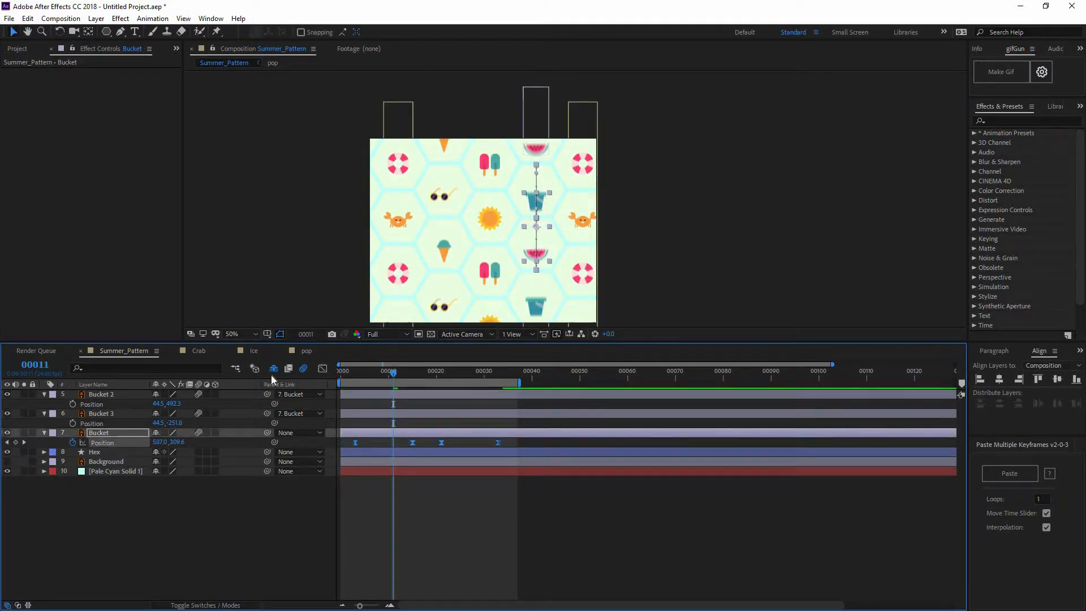
{"action": "key", "text": "Home"}
{"action": "key", "text": "space"}
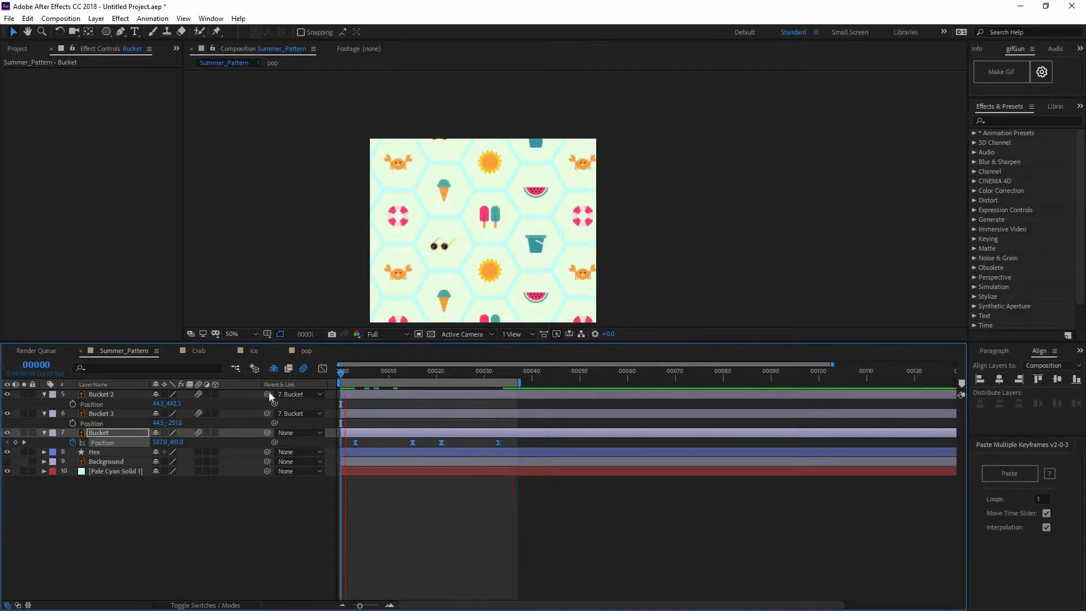
{"action": "key", "text": "space"}
{"action": "left_click_drag", "start_coordinate": [354, 443], "coordinate": [349, 444]}
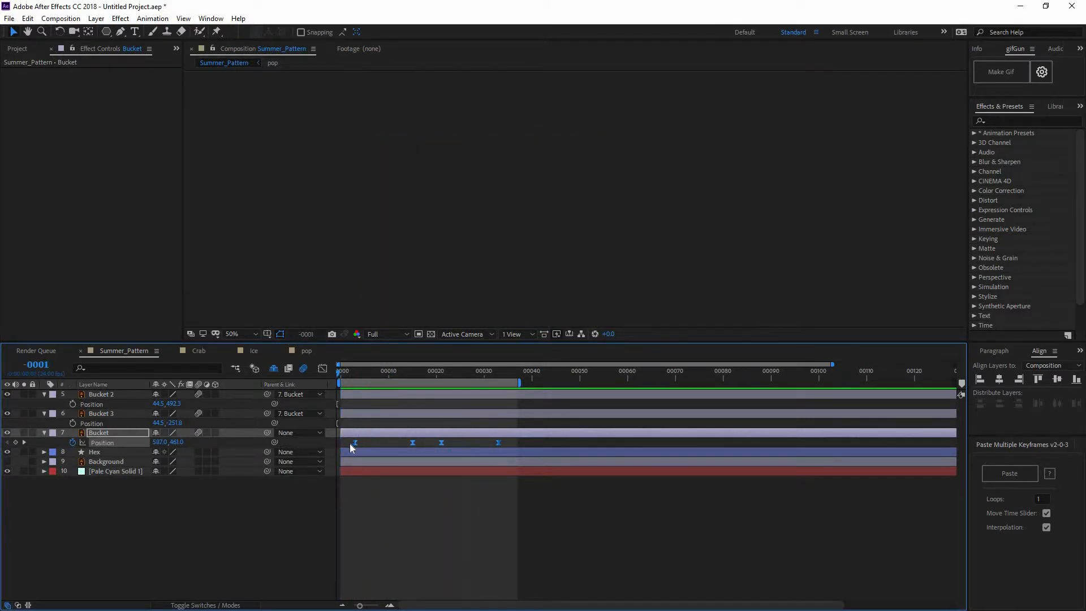
{"action": "left_click", "coordinate": [388, 478]}
{"action": "left_click", "coordinate": [340, 374]}
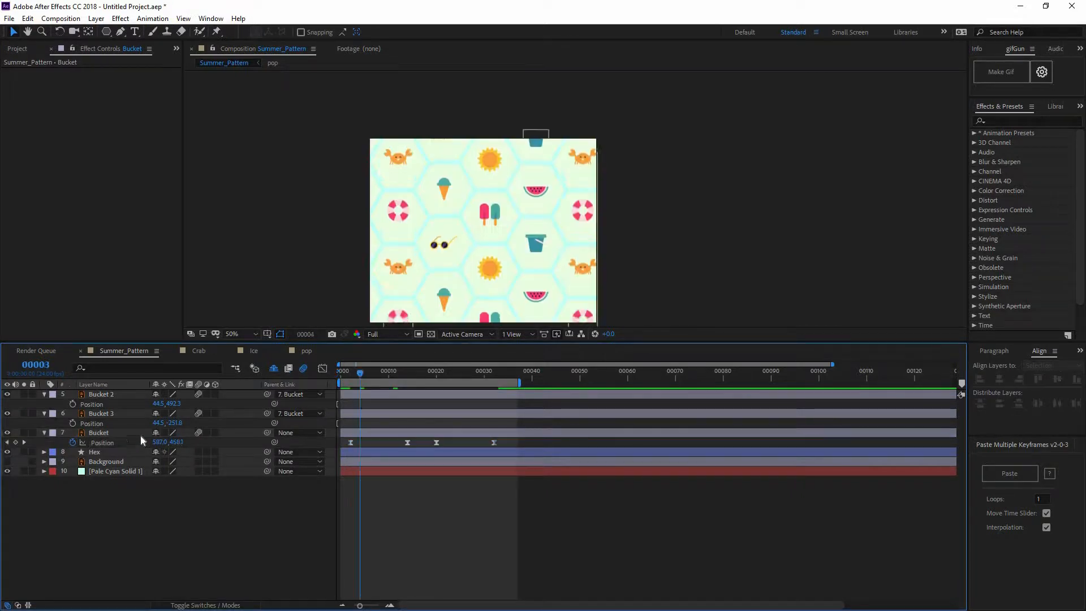
Pre-compose the Bucket, Bucket 2 and Bucket 3 layers into a new composition named Bucket, moving all attributes into it
{"action": "left_click", "coordinate": [106, 432]}
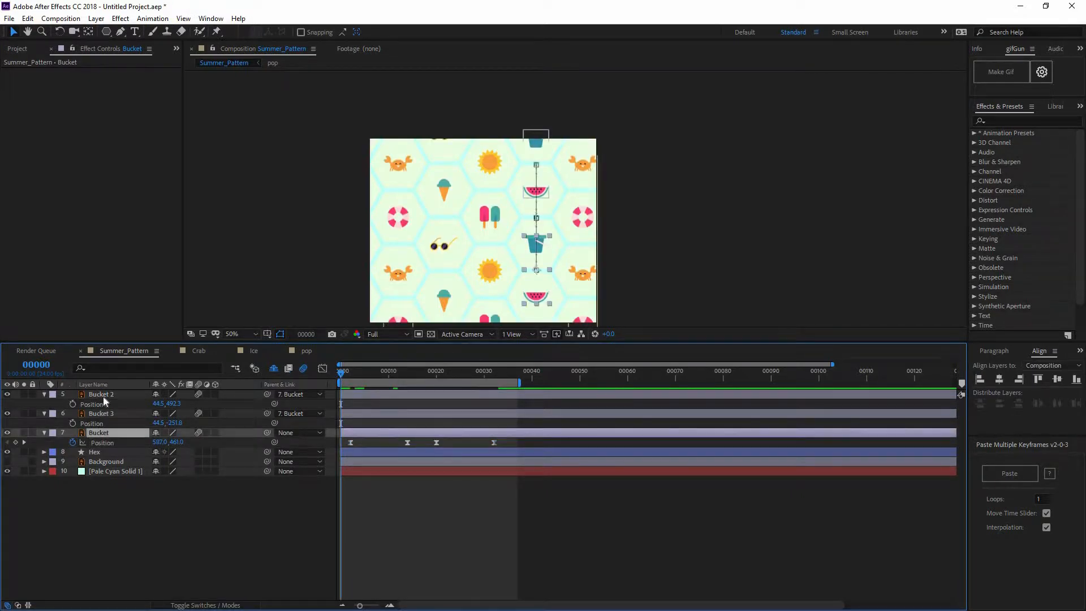
{"action": "left_click", "coordinate": [103, 395], "text": "shift"}
{"action": "right_click", "coordinate": [113, 397]}
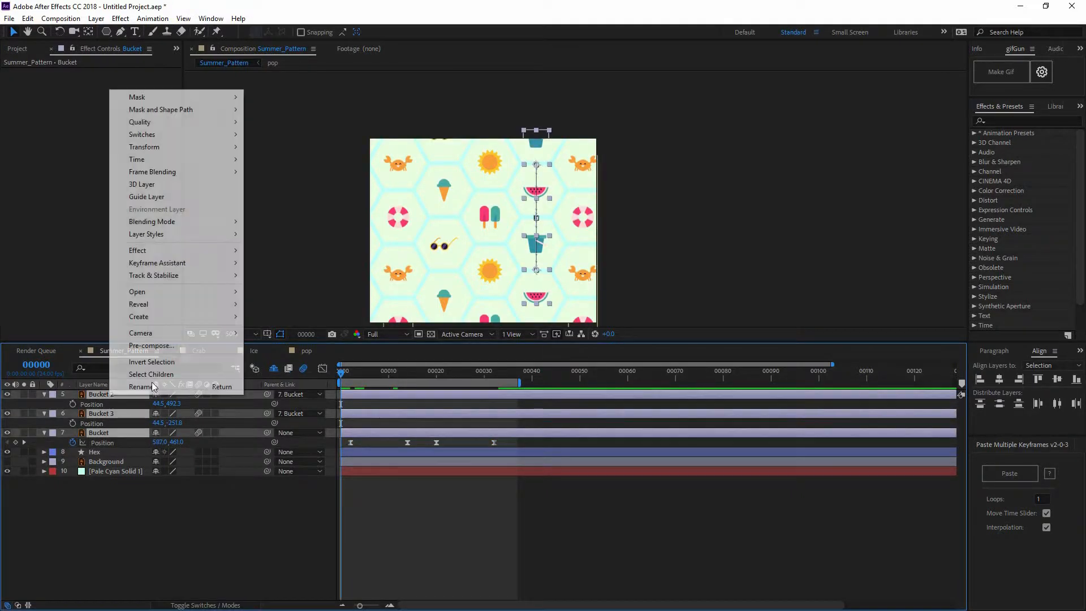
{"action": "left_click", "coordinate": [151, 345]}
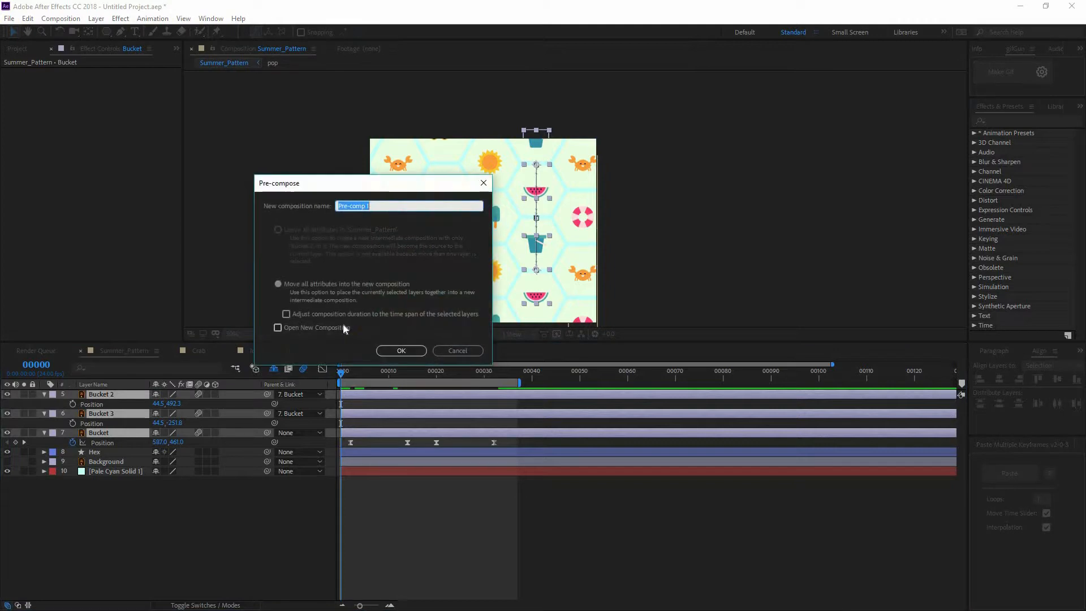
{"action": "type", "text": "Bucket"}
{"action": "key", "text": "Return"}
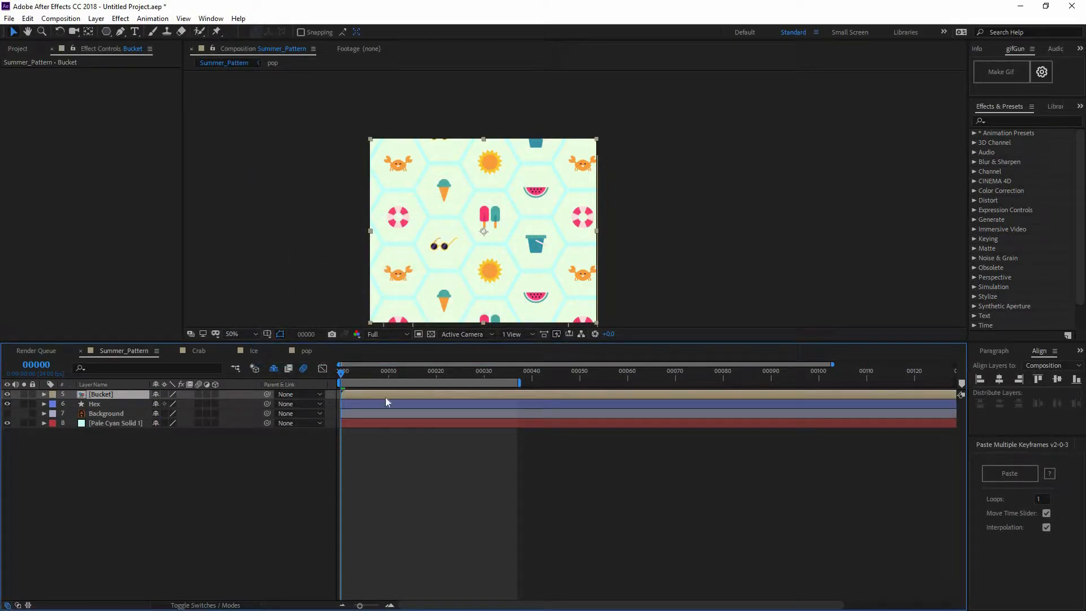
Copy the Set Matte effect from the Ice layer onto the Bucket pre-composition
{"action": "left_click_drag", "start_coordinate": [367, 375], "coordinate": [324, 383]}
{"action": "scroll", "coordinate": [95, 410], "scroll_direction": "up", "scroll_amount": 2}
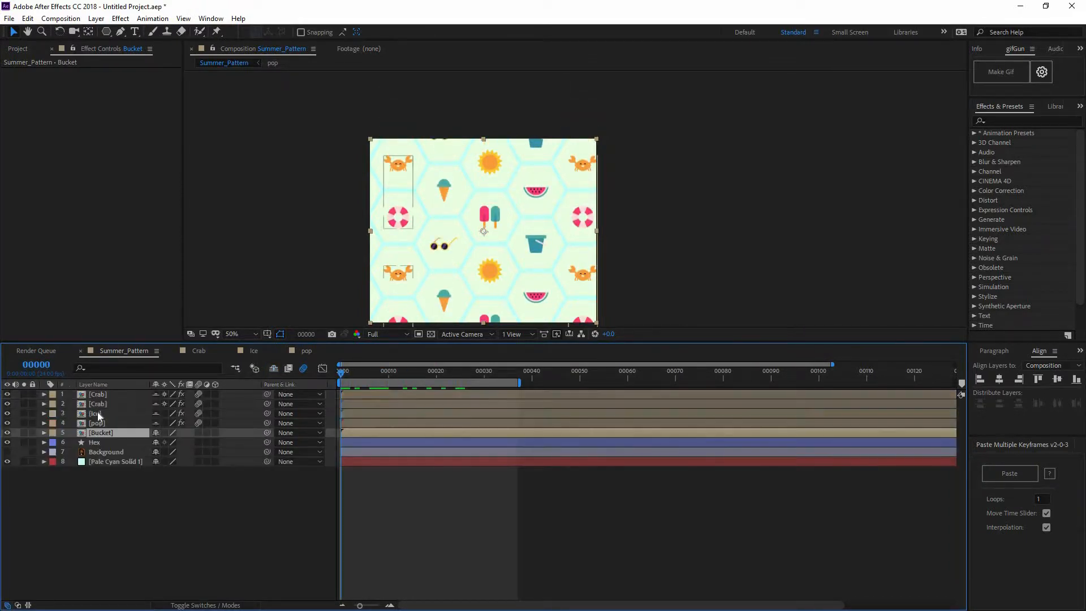
{"action": "left_click", "coordinate": [94, 414]}
{"action": "left_click", "coordinate": [31, 72]}
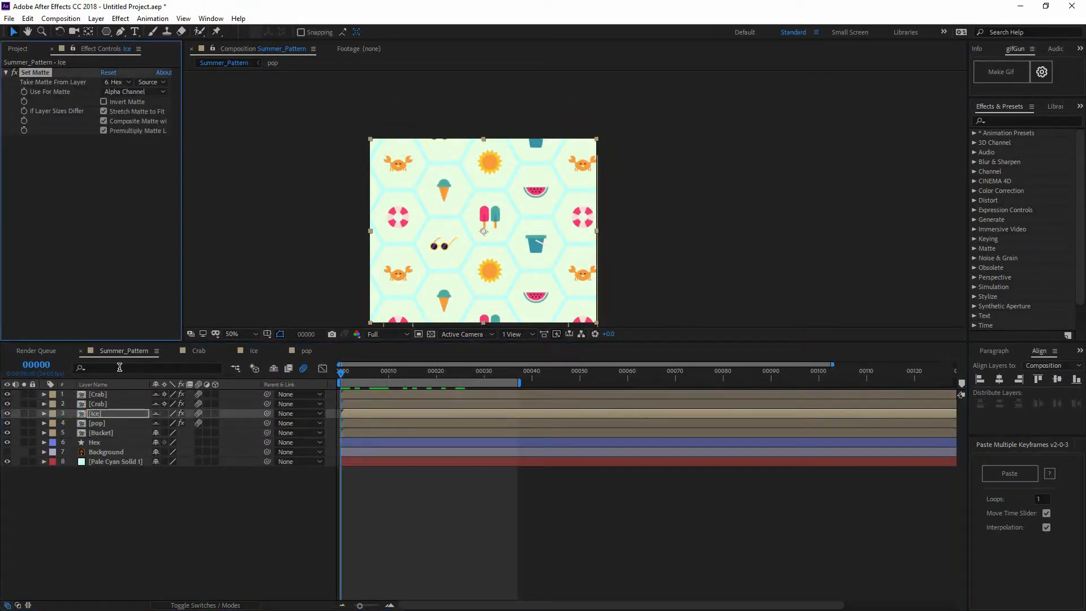
{"action": "left_click", "coordinate": [97, 432]}
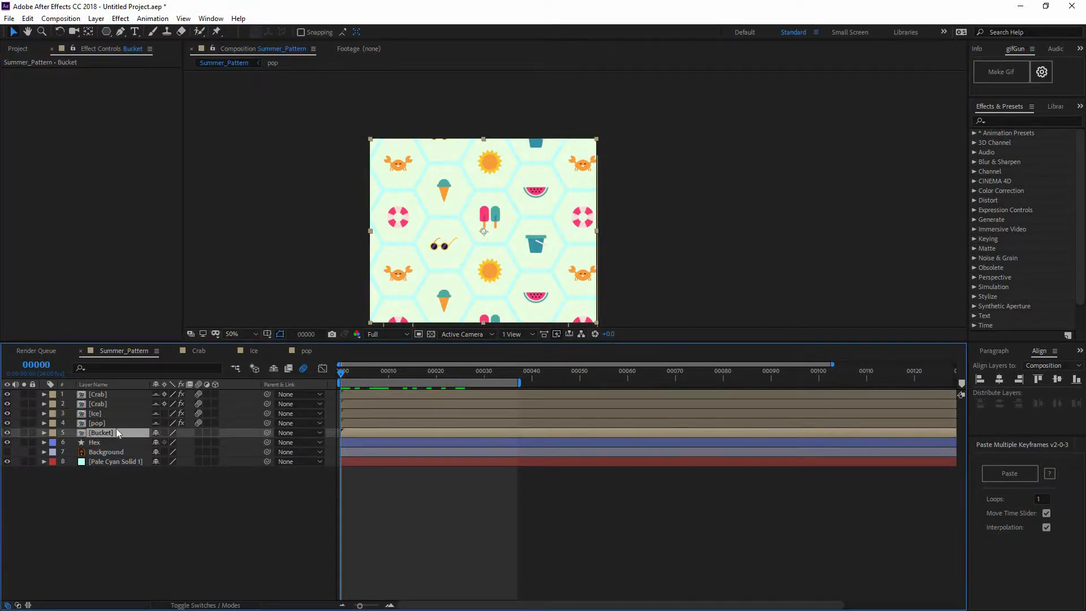
{"action": "key", "text": "ctrl+v"}
{"action": "left_click", "coordinate": [195, 483]}
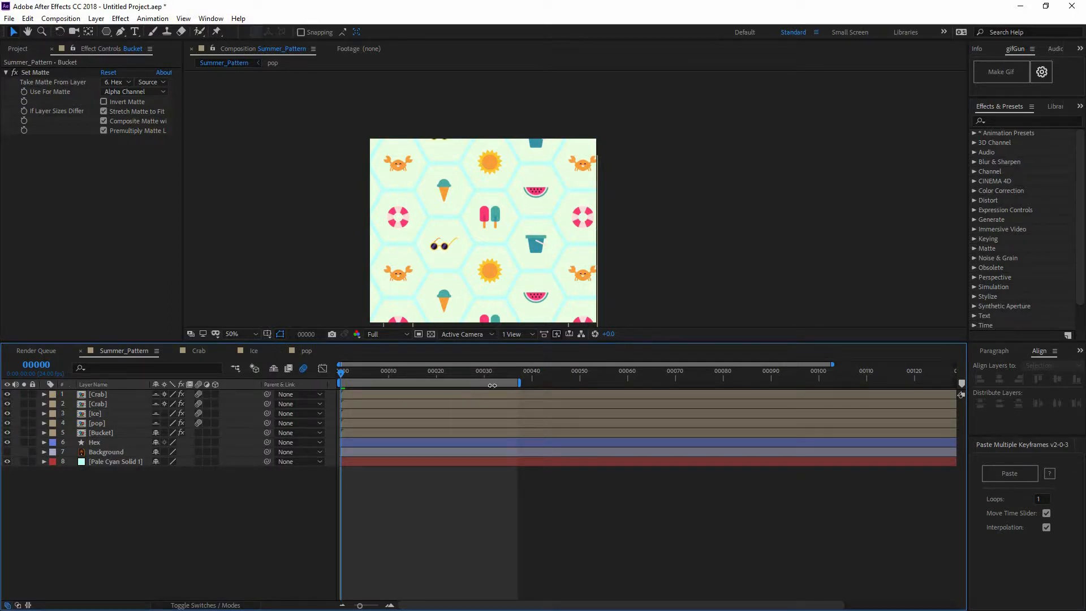
Enable motion blur on the Bucket layer and preview the pattern loop from the first frame
{"action": "left_click_drag", "start_coordinate": [373, 378], "coordinate": [360, 373]}
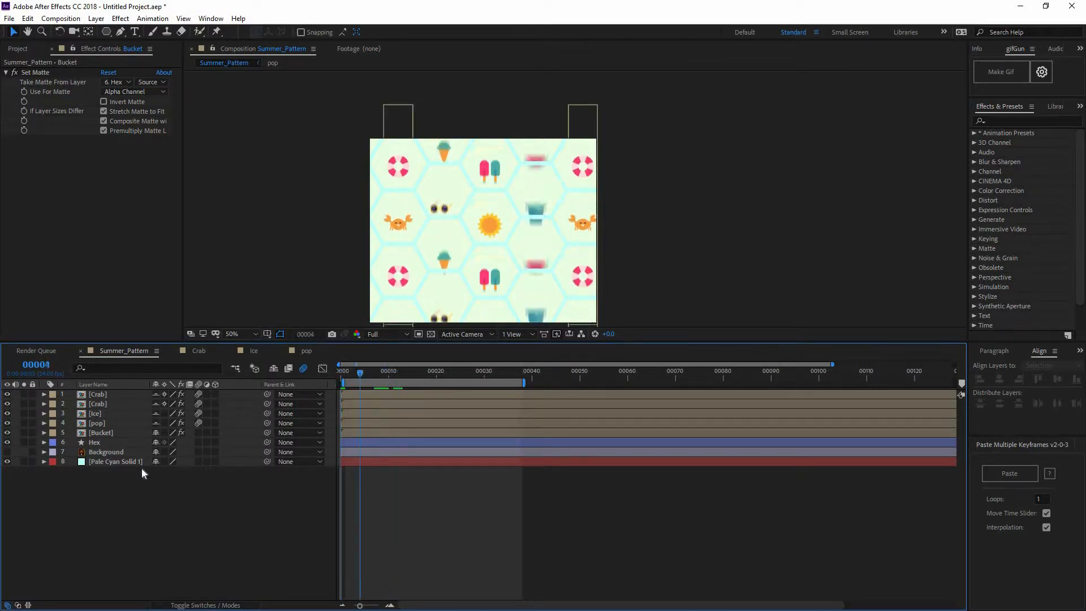
{"action": "key", "text": "Home"}
{"action": "key", "text": "space"}
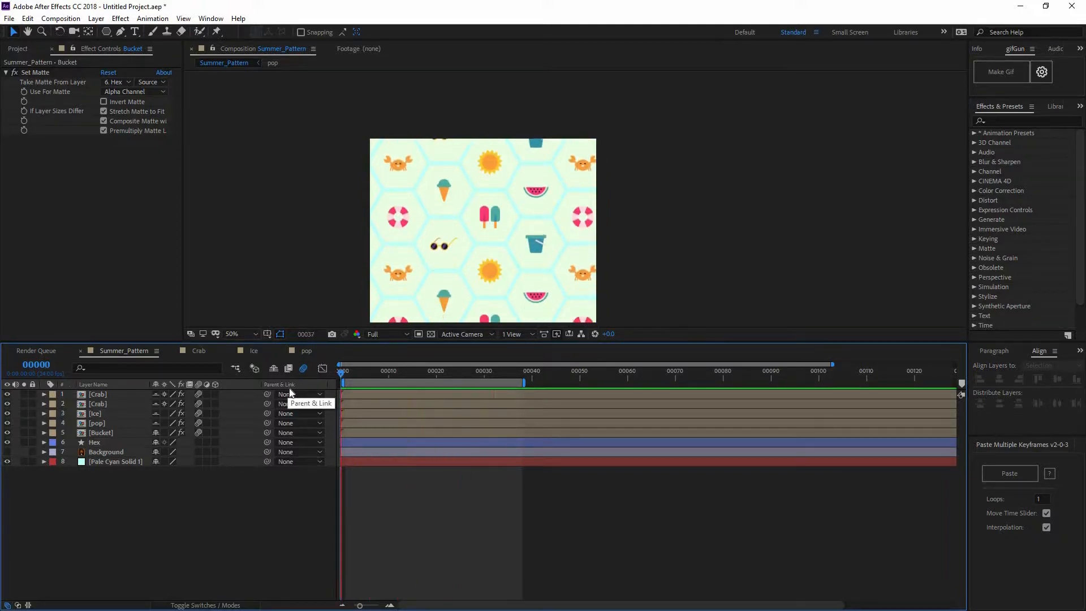
{"action": "key", "text": "space"}
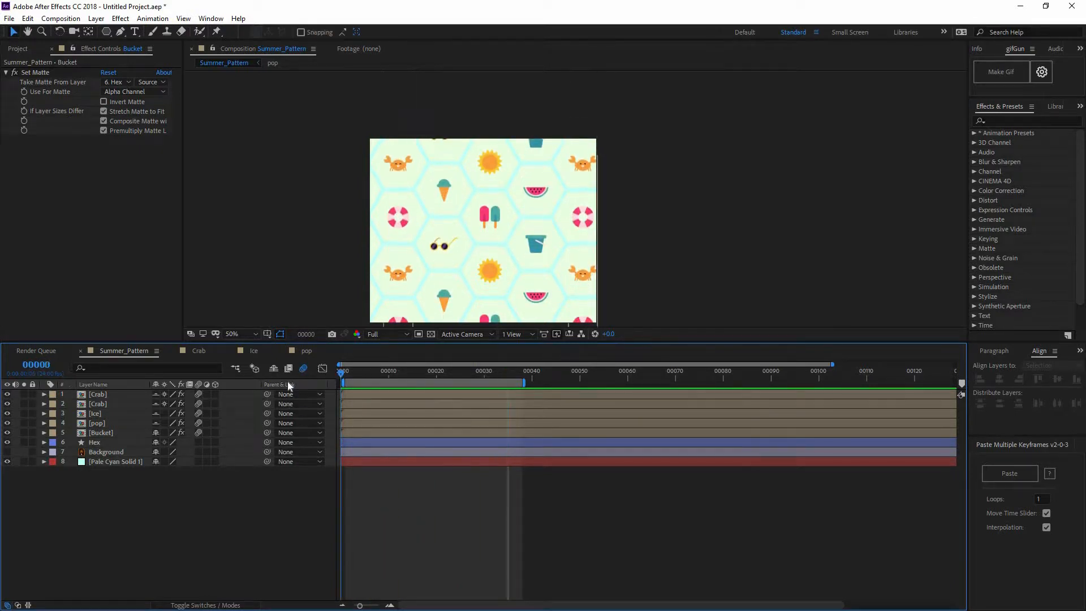
Return to frame 0 and hide the topmost Crab layer
{"action": "key", "text": "Home"}
{"action": "left_click", "coordinate": [7, 394]}
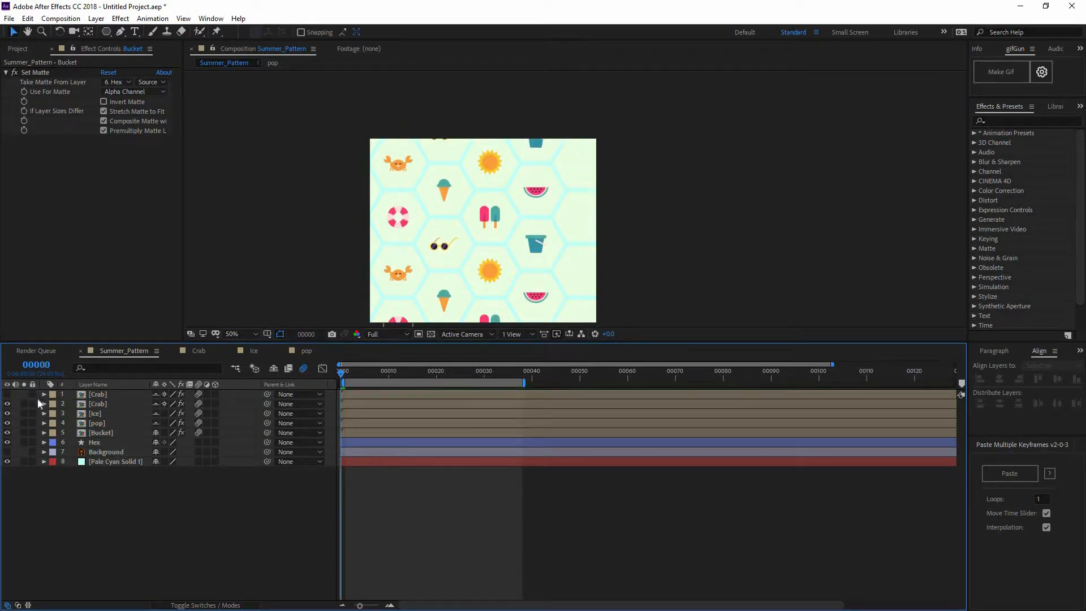
{"action": "left_click", "coordinate": [104, 434]}
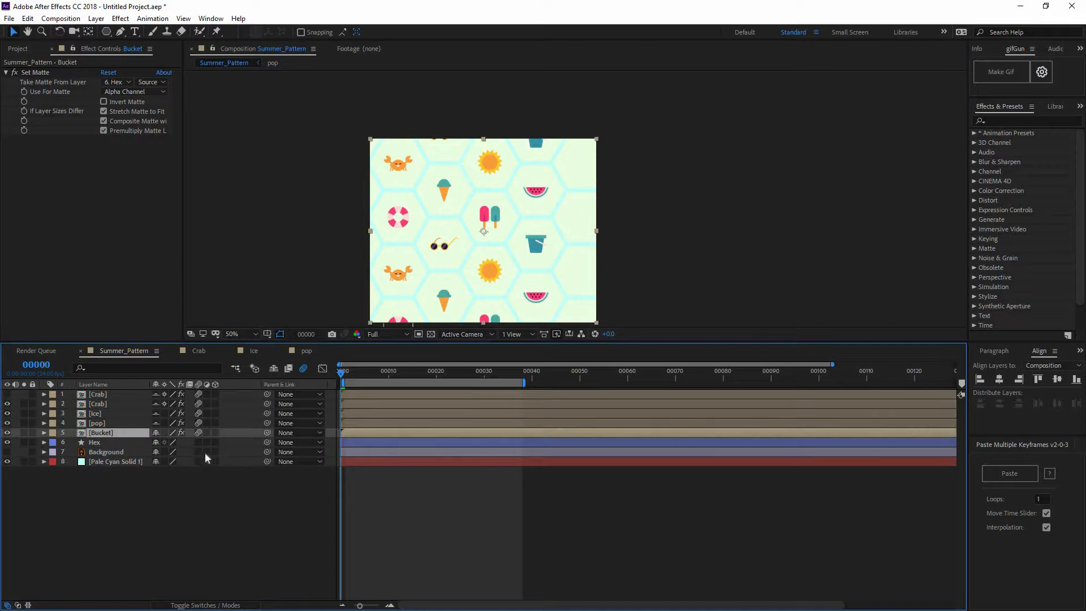
Find the Motion Tile effect and apply it to the visible Crab layer
{"action": "left_click", "coordinate": [138, 405]}
{"action": "left_click", "coordinate": [1000, 121]}
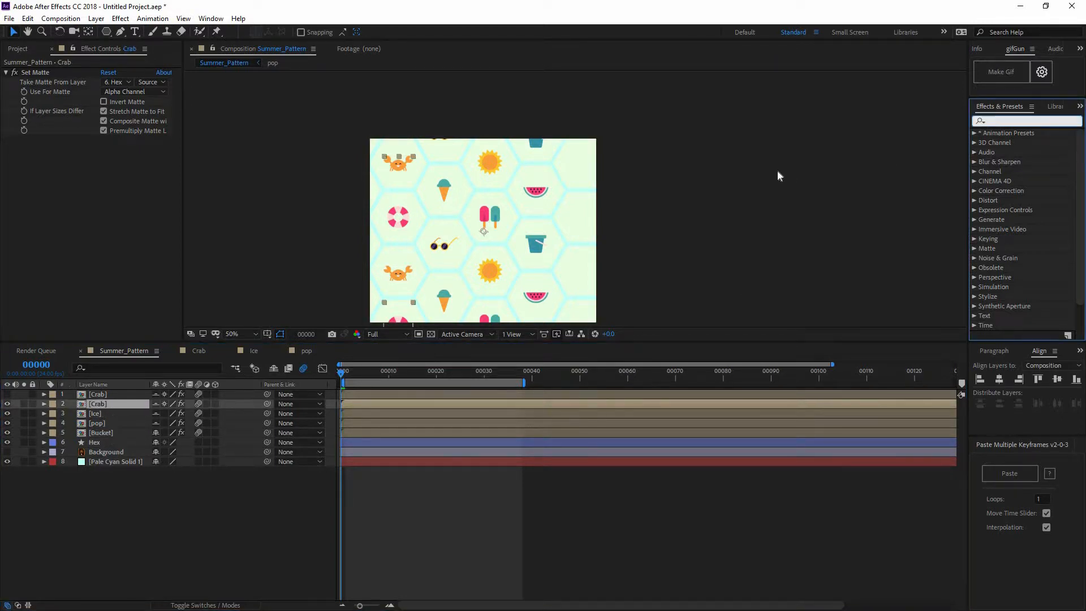
{"action": "type", "text": "motio"}
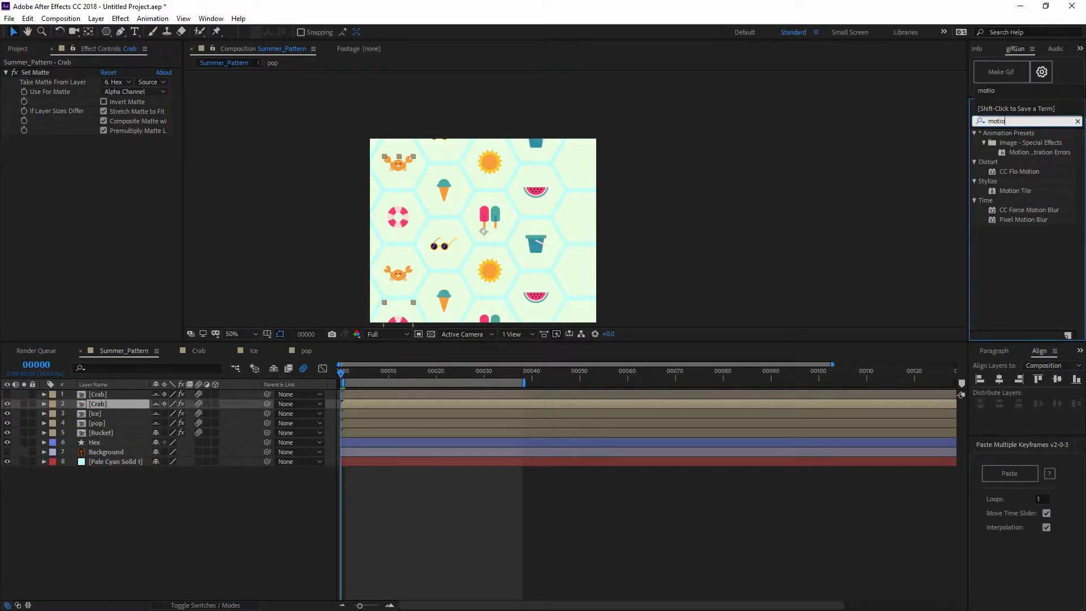
{"action": "left_click_drag", "start_coordinate": [1014, 190], "coordinate": [102, 399]}
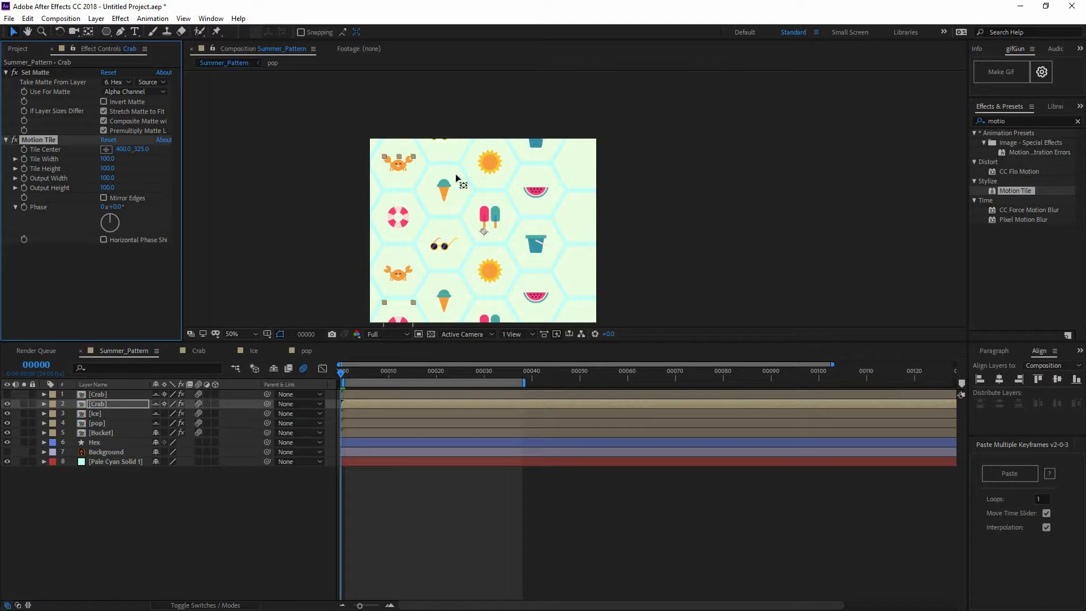
Try repositioning the Motion Tile center on the Crab layer and changing its tile width, and undo these changes
{"action": "mouse_move", "coordinate": [483, 231]}
{"action": "left_mouse_down"}
{"action": "mouse_move", "coordinate": [427, 241]}
{"action": "mouse_move", "coordinate": [532, 232]}
{"action": "mouse_move", "coordinate": [444, 235]}
{"action": "left_mouse_up"}
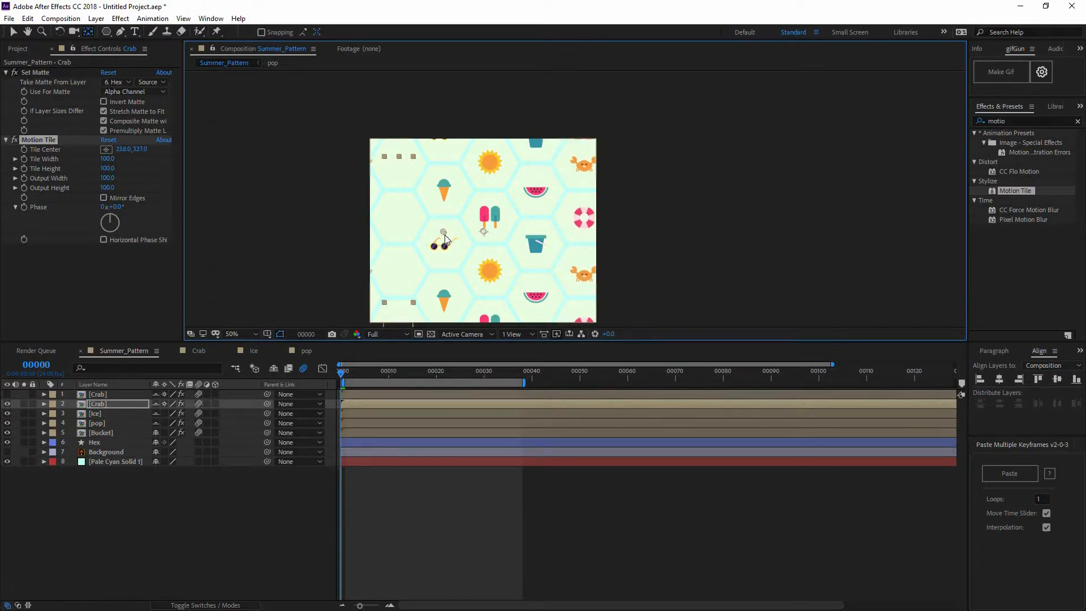
{"action": "left_click", "coordinate": [106, 149]}
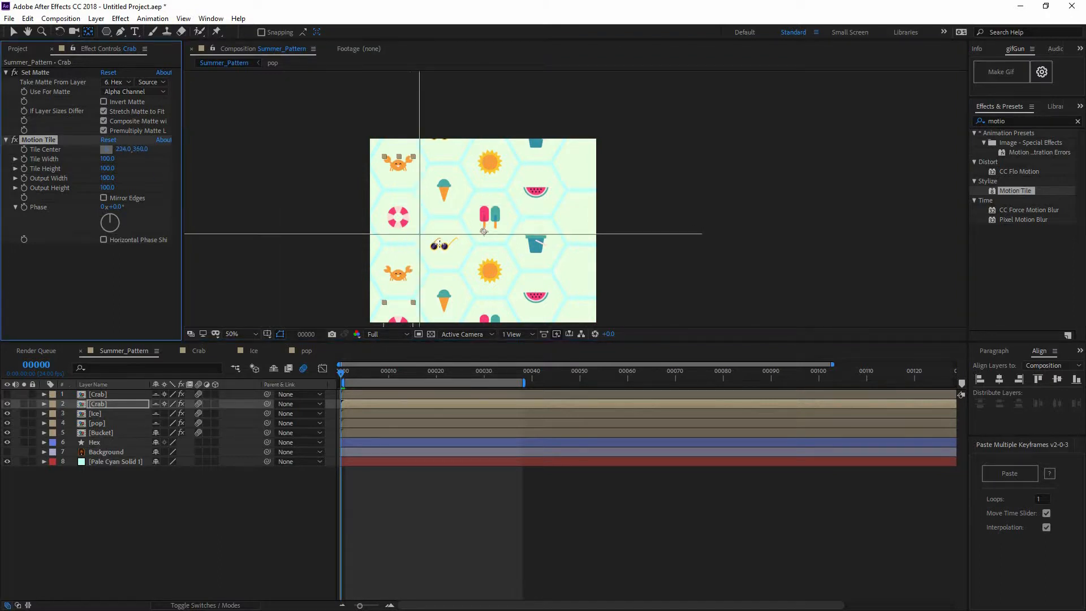
{"action": "left_click", "coordinate": [444, 244]}
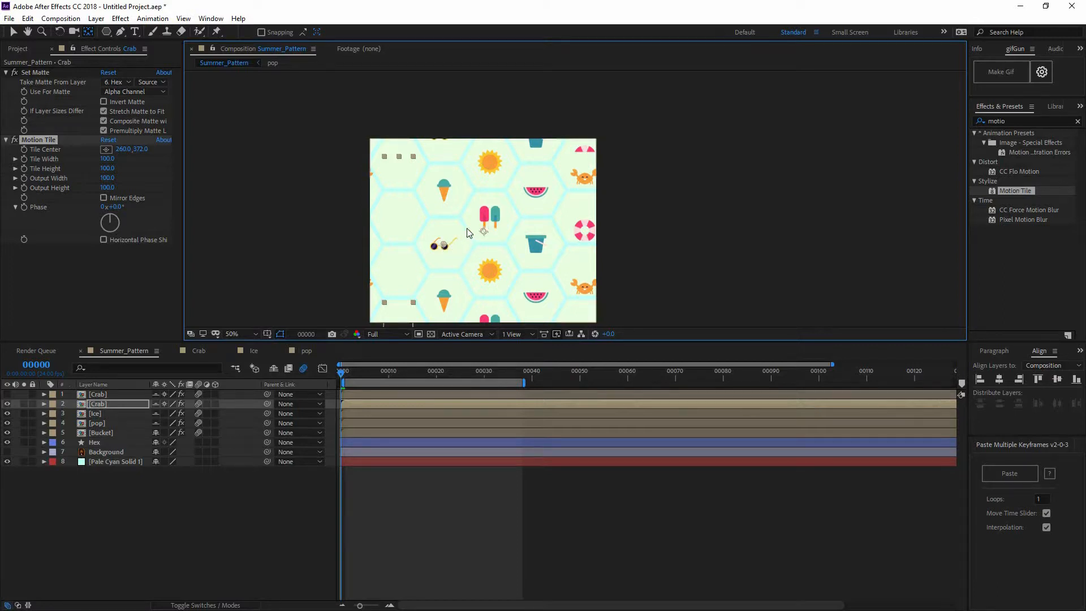
{"action": "mouse_move", "coordinate": [466, 229]}
{"action": "left_mouse_down"}
{"action": "mouse_move", "coordinate": [473, 278]}
{"action": "mouse_move", "coordinate": [478, 268]}
{"action": "mouse_move", "coordinate": [467, 294]}
{"action": "mouse_move", "coordinate": [443, 171]}
{"action": "mouse_move", "coordinate": [391, 202]}
{"action": "left_mouse_up"}
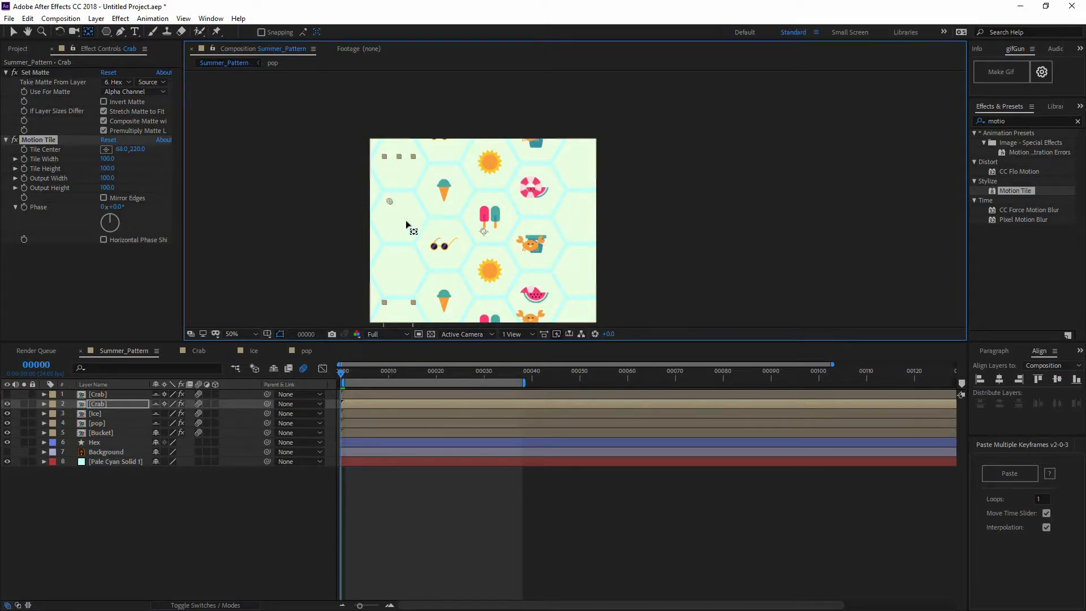
{"action": "left_click_drag", "start_coordinate": [103, 160], "coordinate": [127, 164]}
{"action": "key", "text": "ctrl+z"}
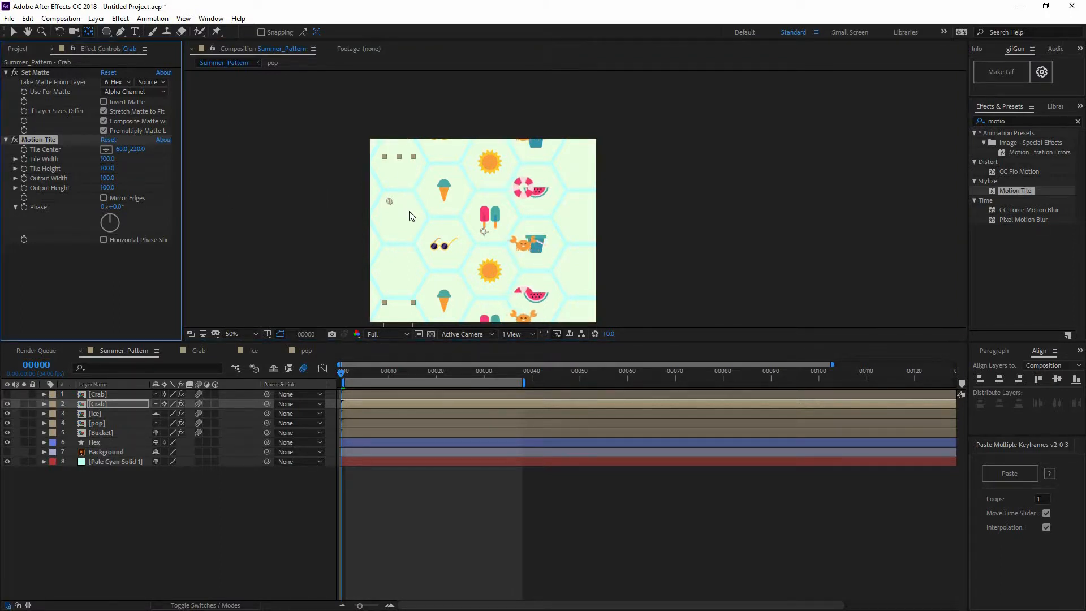
{"action": "key", "text": "ctrl+z"}
{"action": "key", "text": "ctrl+z"}
{"action": "key", "text": "ctrl+z"}
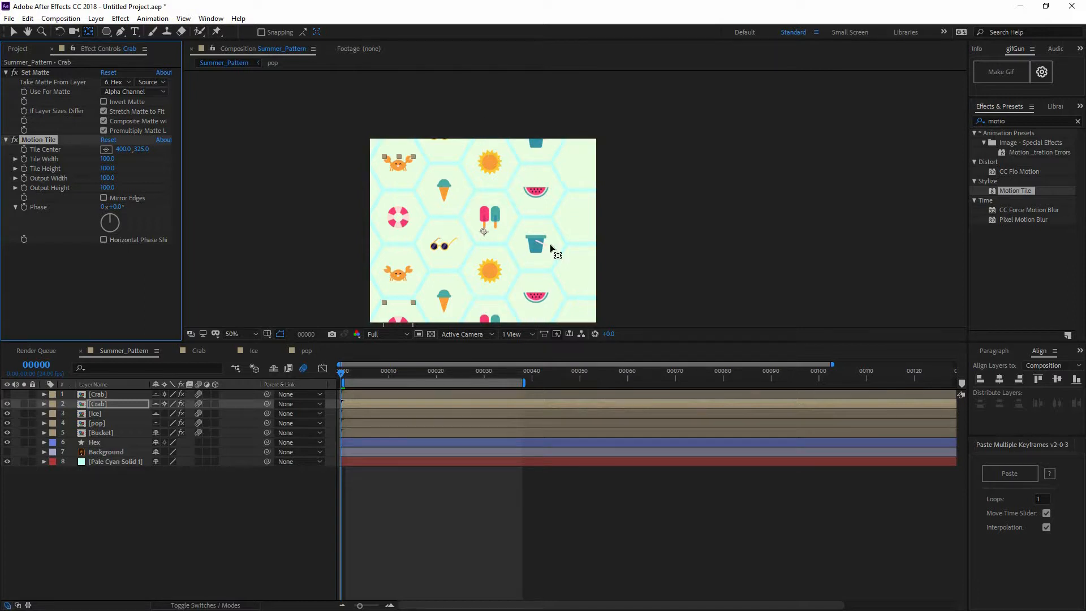
Try shifting the Motion Tile center horizontally, also with a 65° phase, and undo the changes
{"action": "left_click", "coordinate": [125, 151]}
{"action": "left_click_drag", "start_coordinate": [119, 149], "coordinate": [85, 163]}
{"action": "key", "text": "ctrl+z"}
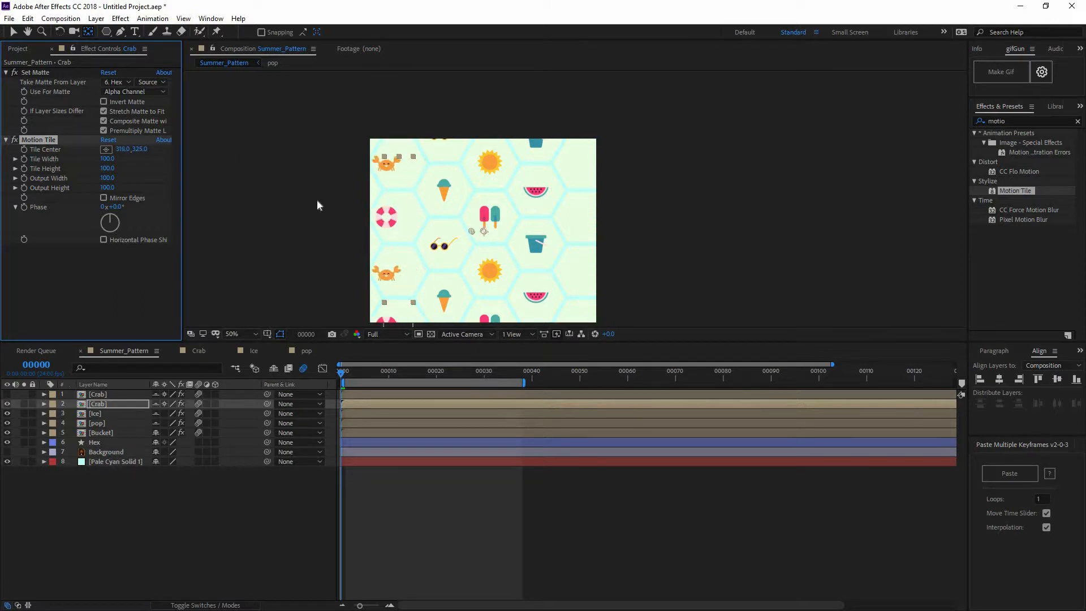
{"action": "key", "text": "ctrl+z"}
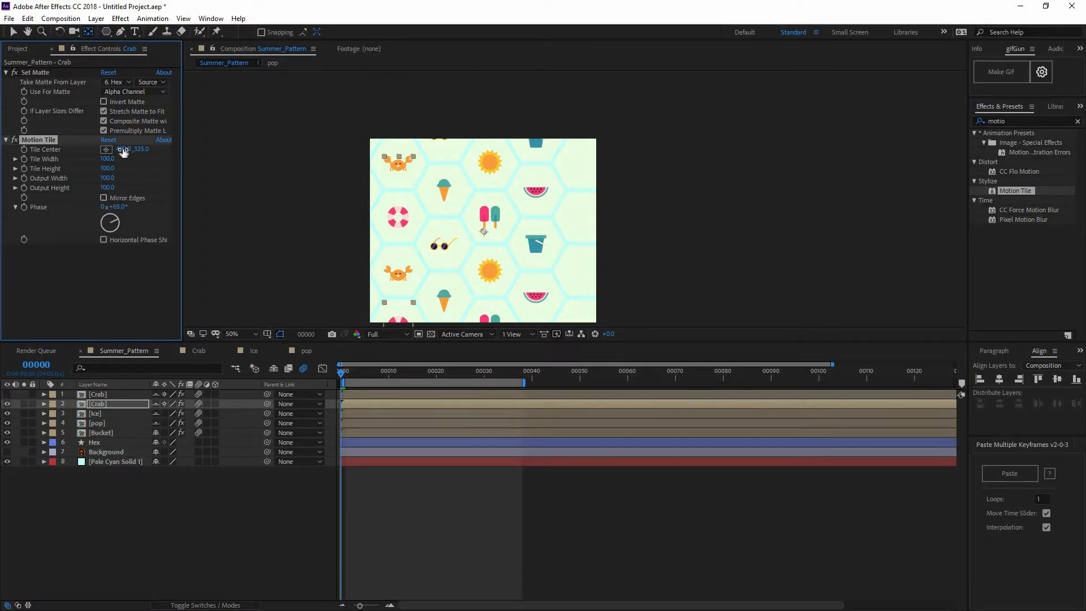
{"action": "left_click_drag", "start_coordinate": [123, 151], "coordinate": [175, 166]}
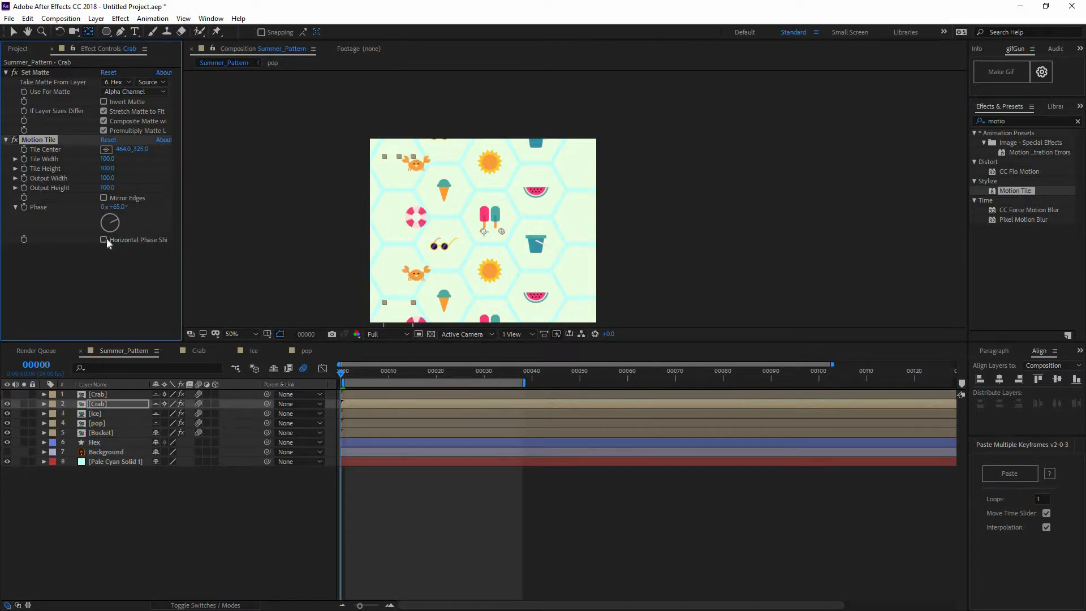
{"action": "key", "text": "ctrl+z"}
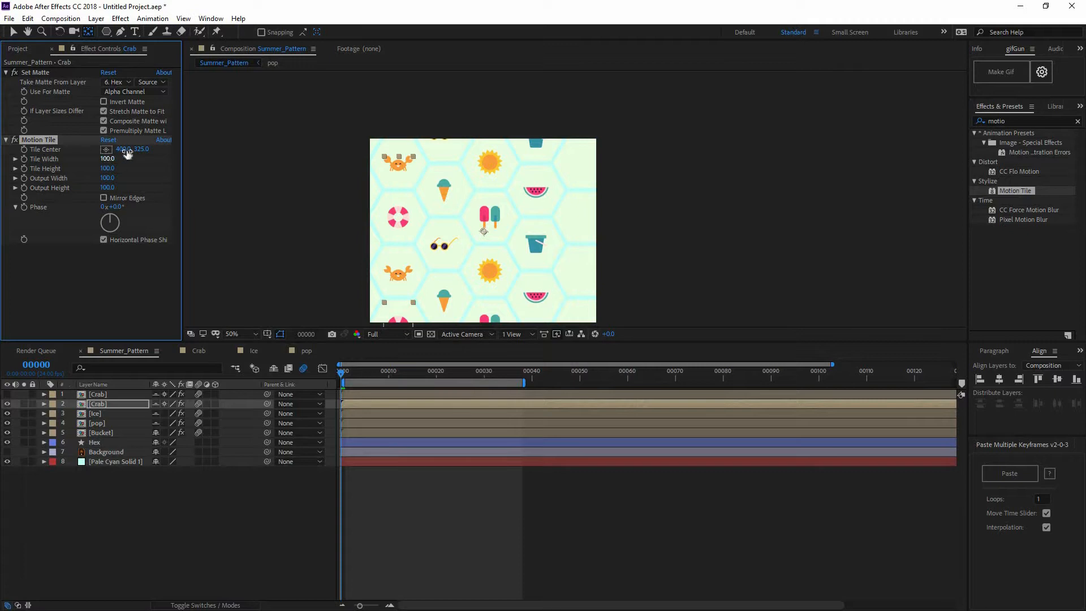
Try a horizontal tile center shift with Horizontal Phase Shift enabled, and remove Motion Tile from the Crab layer
{"action": "left_click_drag", "start_coordinate": [125, 150], "coordinate": [45, 150]}
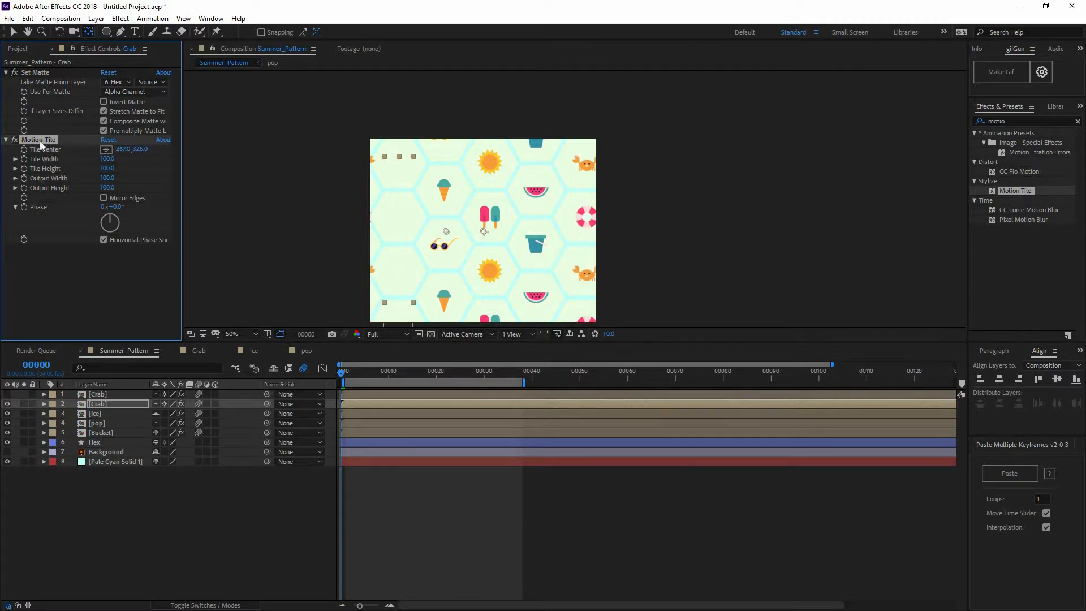
{"action": "key", "text": "ctrl+z"}
{"action": "key", "text": "Delete"}
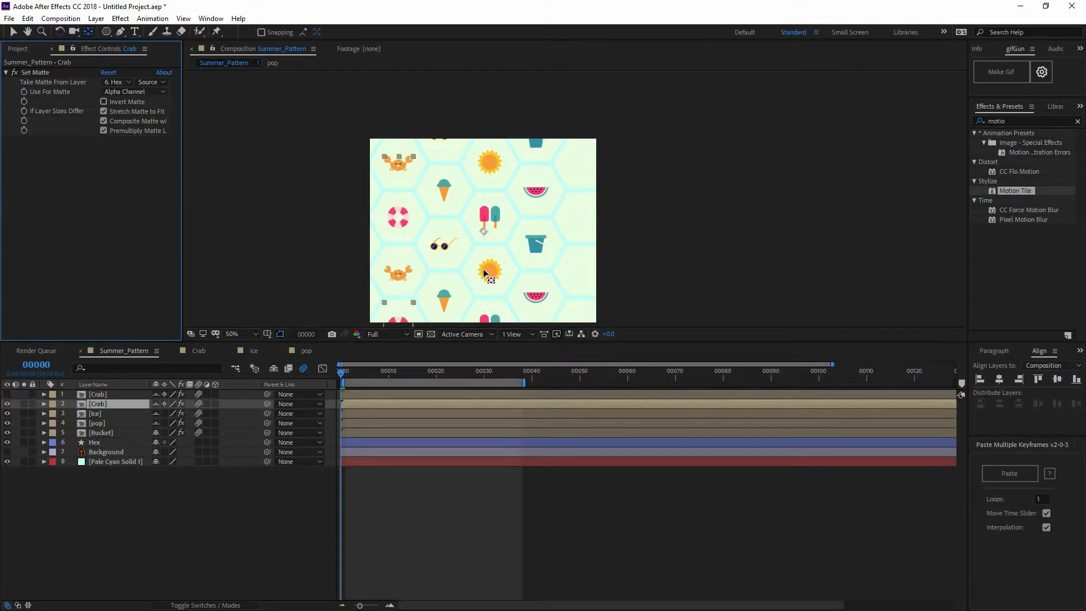
{"action": "left_click", "coordinate": [456, 514]}
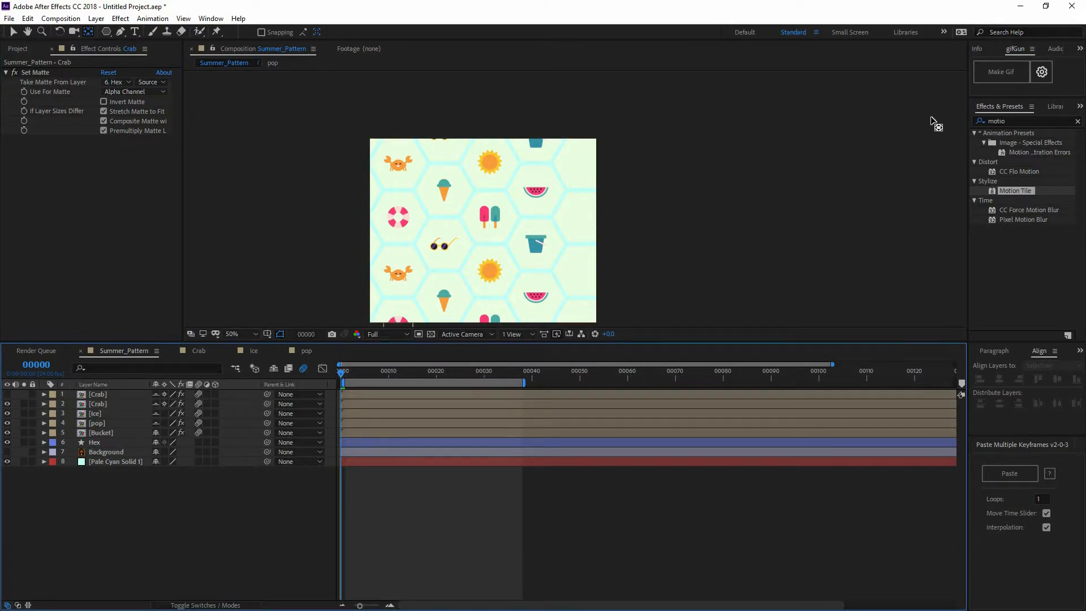
Find the CC RepeTile effect and apply it to the visible Crab layer
{"action": "left_click", "coordinate": [1026, 123]}
{"action": "left_click_drag", "start_coordinate": [938, 116], "coordinate": [916, 122]}
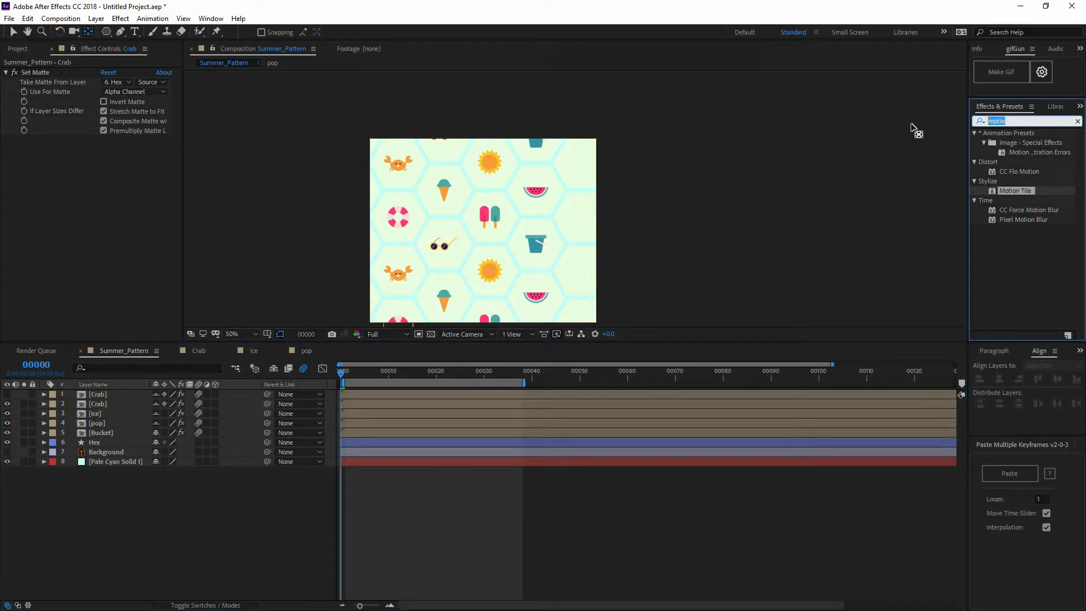
{"action": "type", "text": "re"}
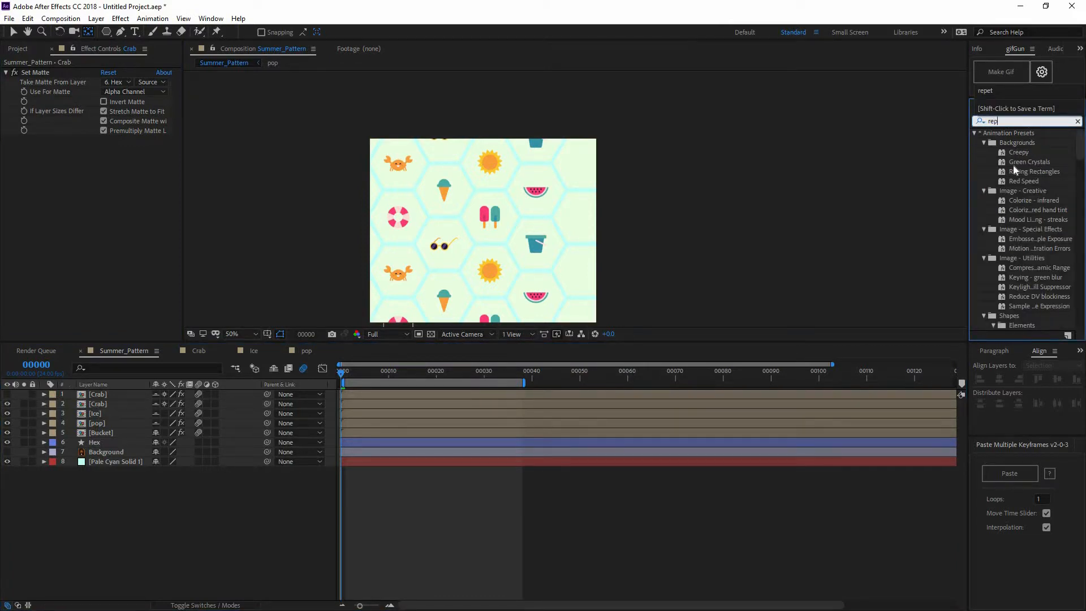
{"action": "type", "text": "p"}
{"action": "left_click_drag", "start_coordinate": [1029, 166], "coordinate": [94, 404]}
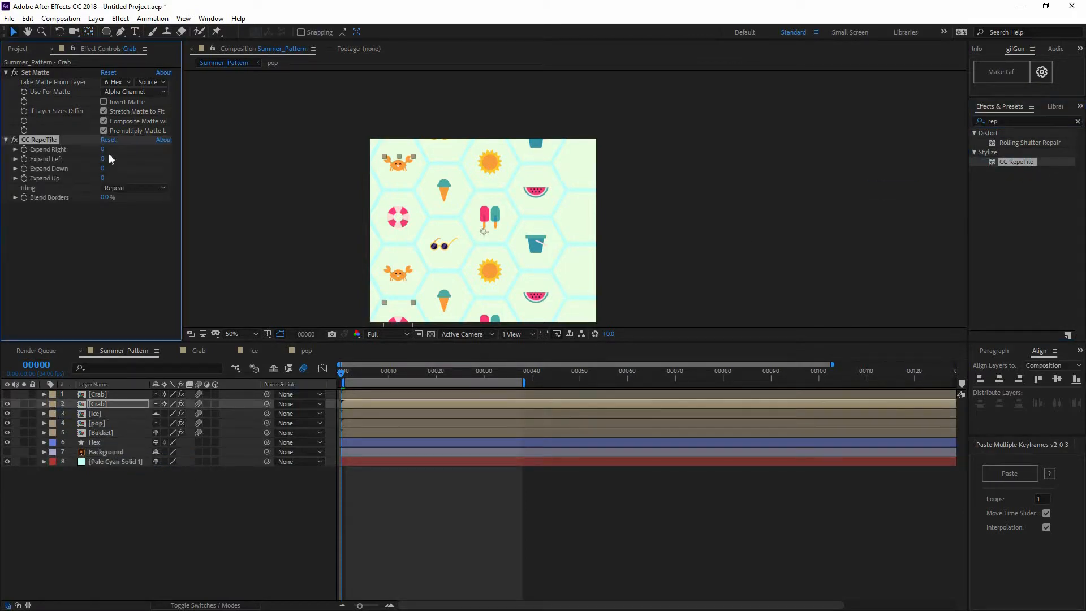
Set the Crab layer's CC RepeTile Expand Right to 471 and Expand Left to 48, previewing the tiled motion
{"action": "left_click_drag", "start_coordinate": [132, 151], "coordinate": [370, 199]}
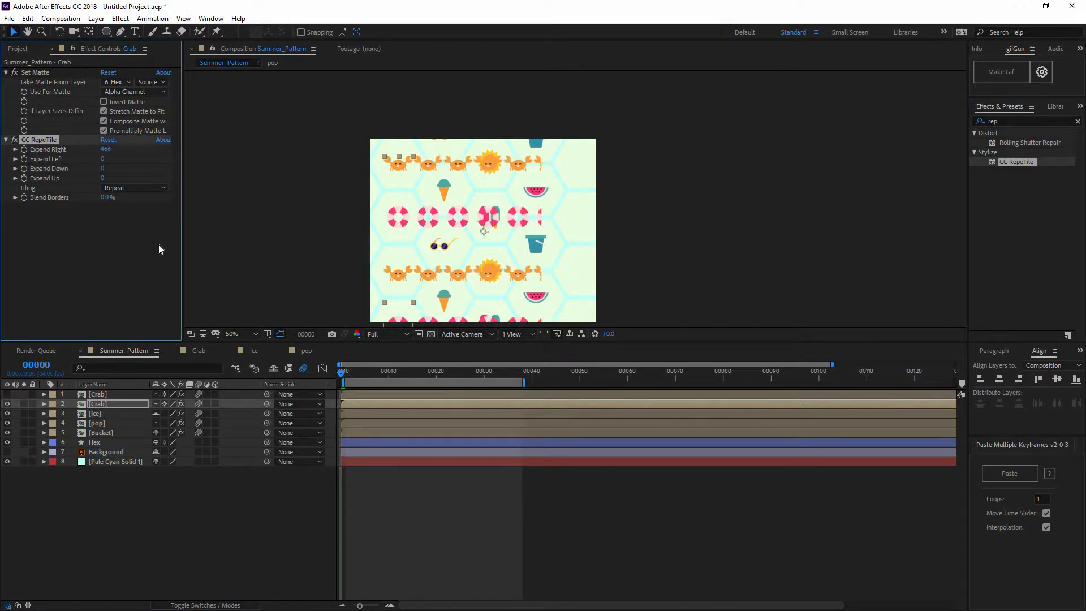
{"action": "key", "text": "space"}
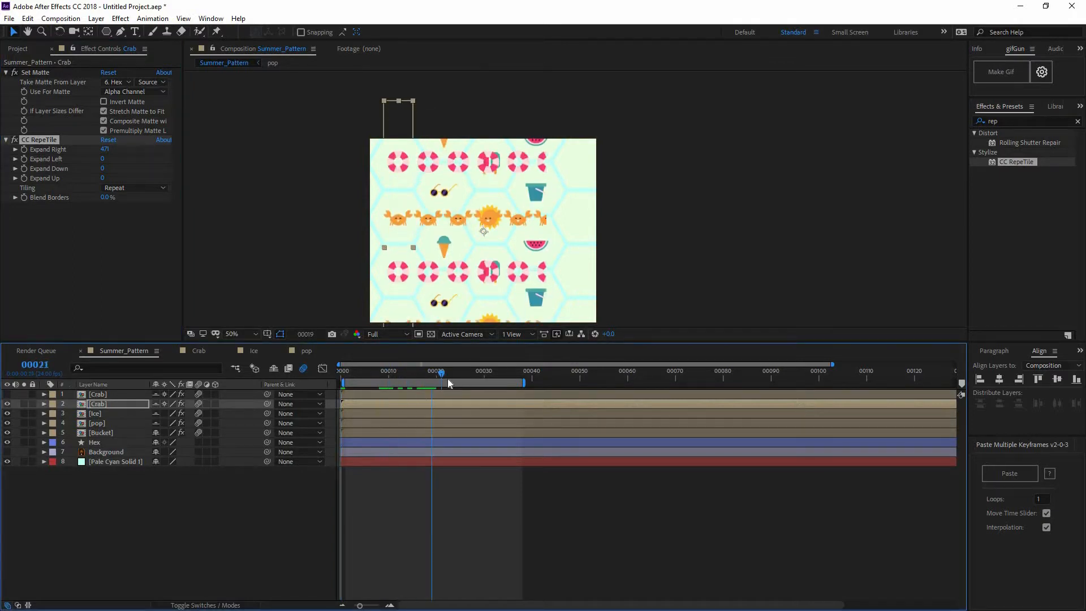
{"action": "key", "text": "space"}
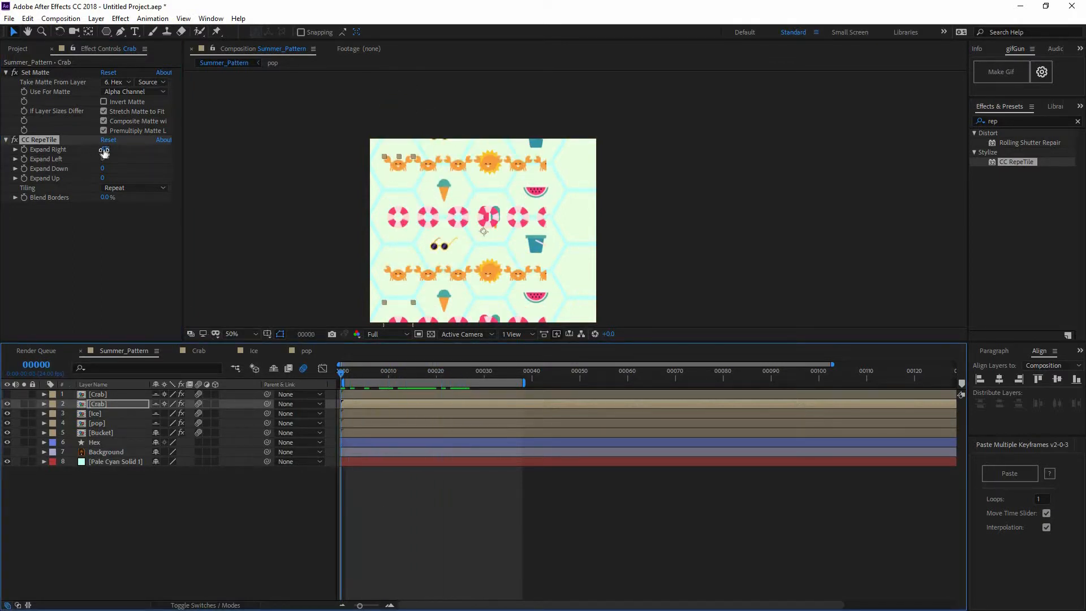
{"action": "mouse_move", "coordinate": [101, 159]}
{"action": "left_mouse_down"}
{"action": "mouse_move", "coordinate": [161, 159]}
{"action": "mouse_move", "coordinate": [104, 168]}
{"action": "left_mouse_up"}
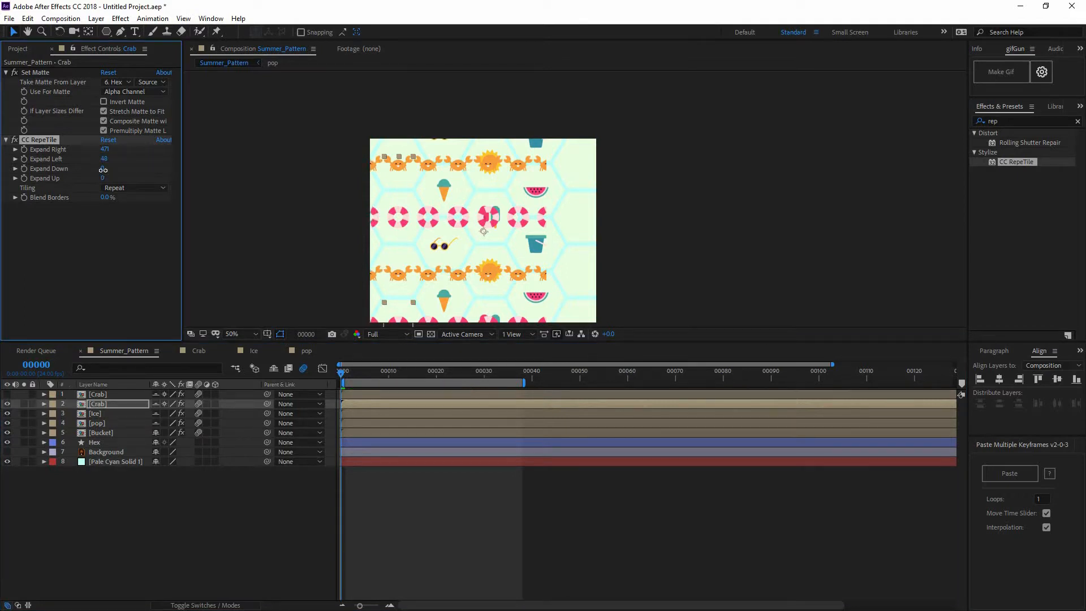
Set the Crab layer's CC RepeTile tiling to Checker 90 deg CCW with Expand Down 57, and preview the motion
{"action": "left_click", "coordinate": [130, 188]}
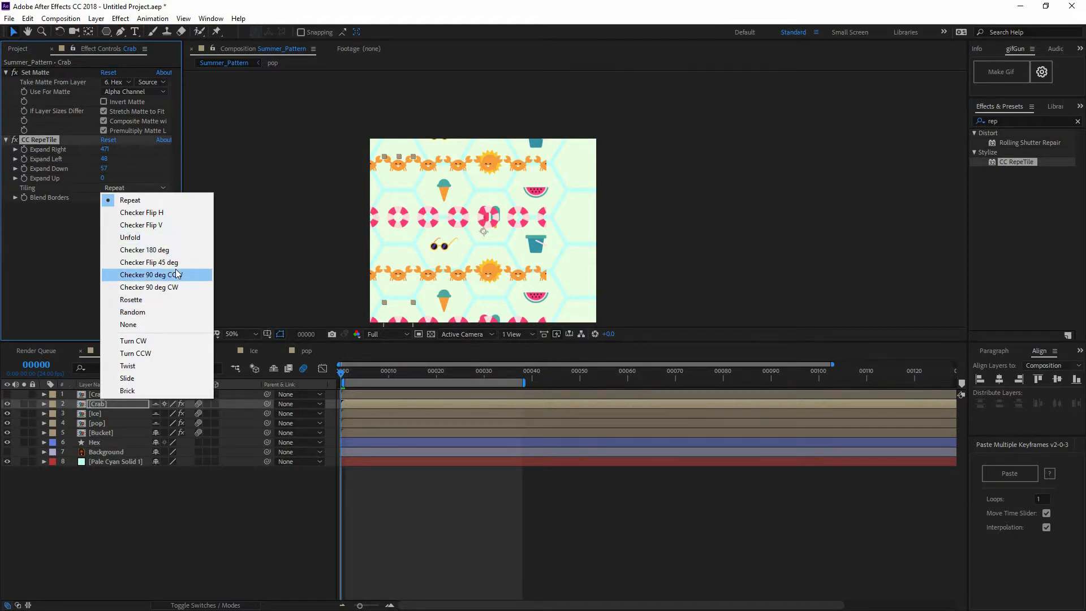
{"action": "left_click", "coordinate": [177, 274]}
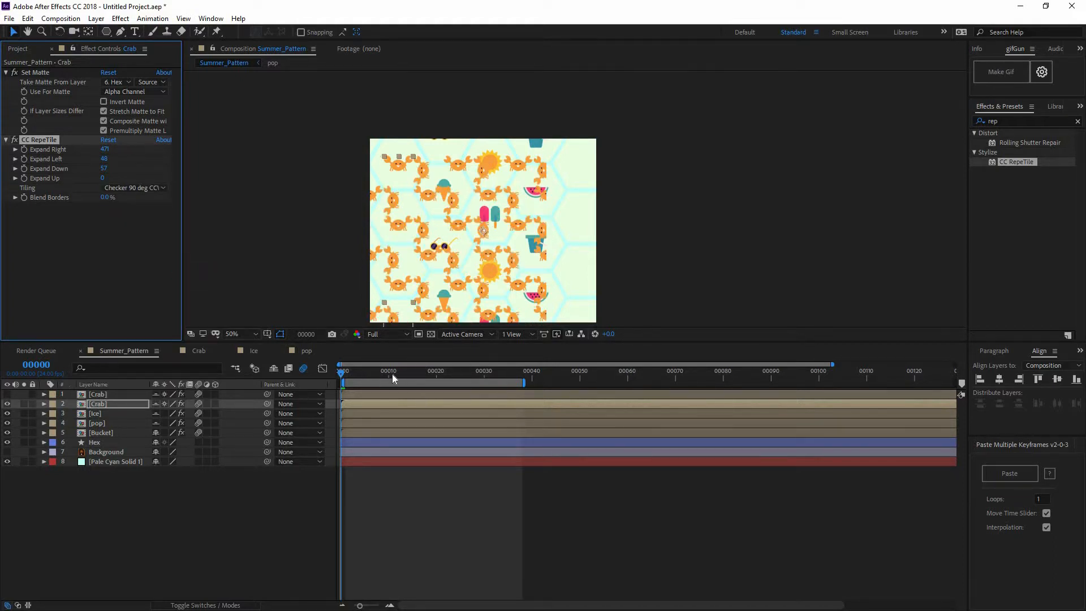
{"action": "left_click_drag", "start_coordinate": [392, 373], "coordinate": [474, 372]}
{"action": "left_click_drag", "start_coordinate": [377, 370], "coordinate": [333, 377]}
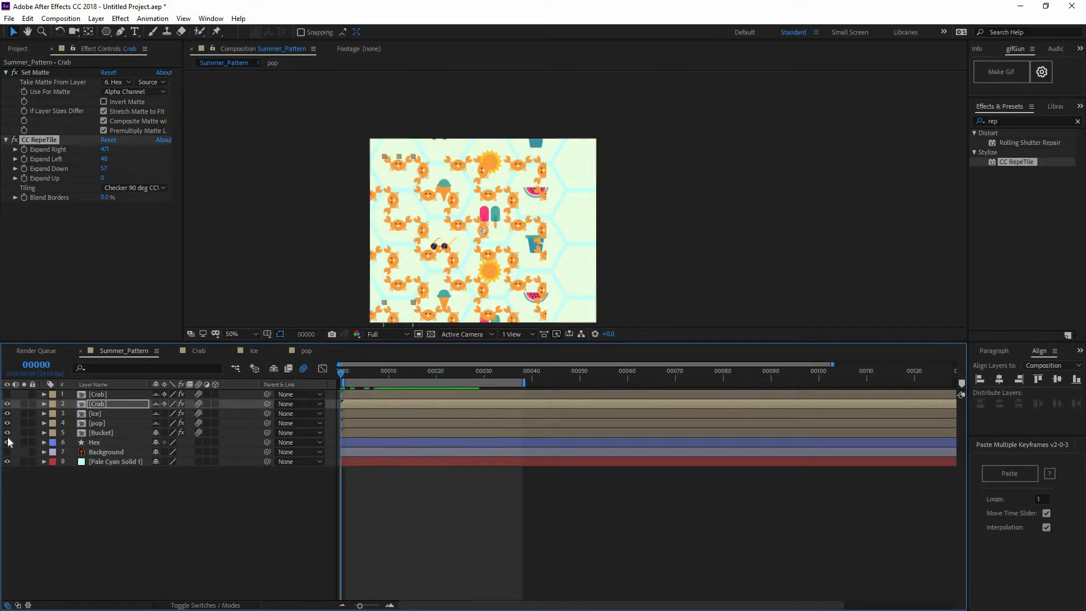
Hide the Ice, pop and Bucket layers and preview the tiled crabs on their own
{"action": "left_click_drag", "start_coordinate": [15, 434], "coordinate": [8, 415]}
{"action": "left_click", "coordinate": [7, 414]}
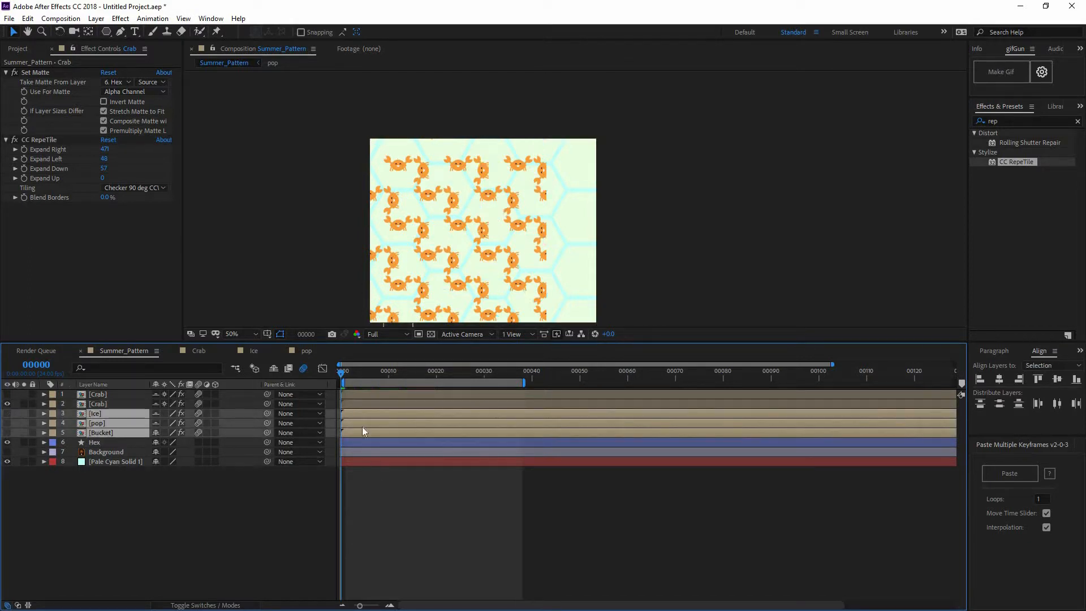
{"action": "left_click_drag", "start_coordinate": [432, 373], "coordinate": [314, 405]}
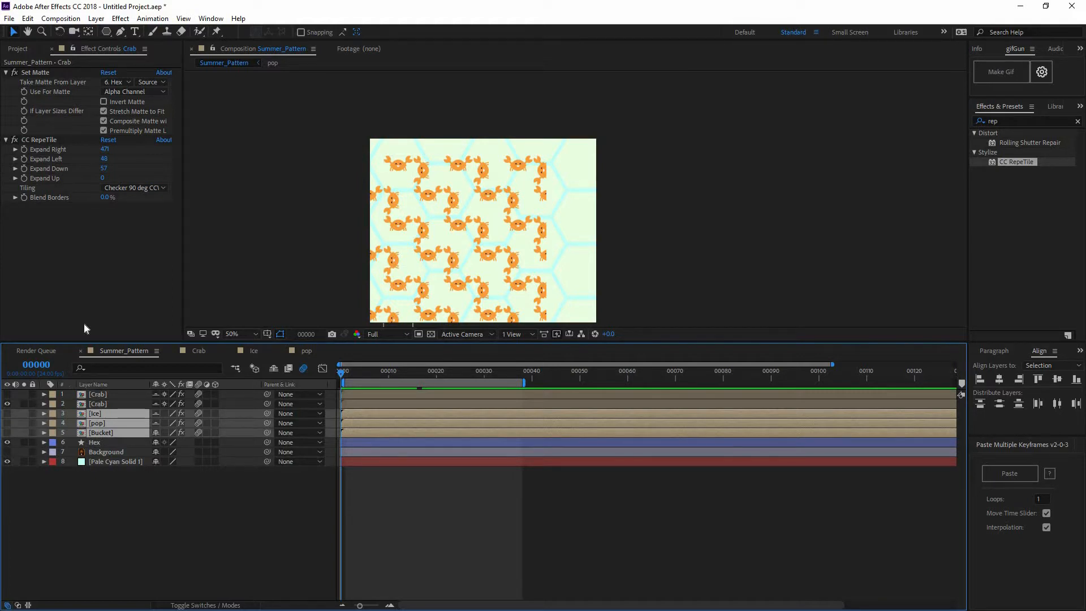
Remove CC RepeTile from the Crab layer and make both Crab layers, Ice, pop and Bucket visible
{"action": "left_click", "coordinate": [97, 404]}
{"action": "left_click", "coordinate": [36, 141]}
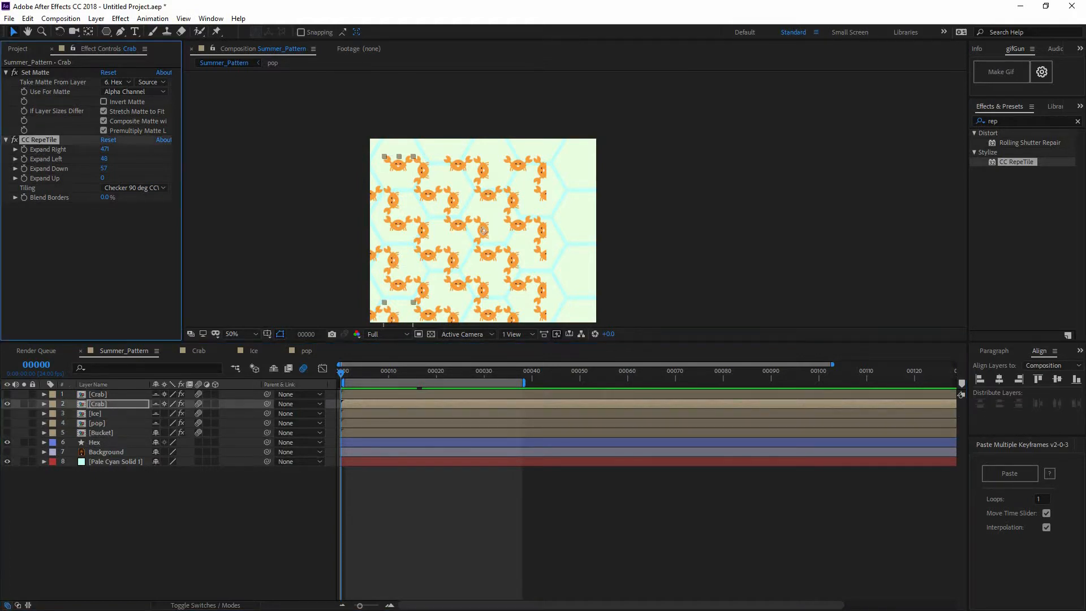
{"action": "key", "text": "Delete"}
{"action": "left_click_drag", "start_coordinate": [7, 394], "coordinate": [6, 433]}
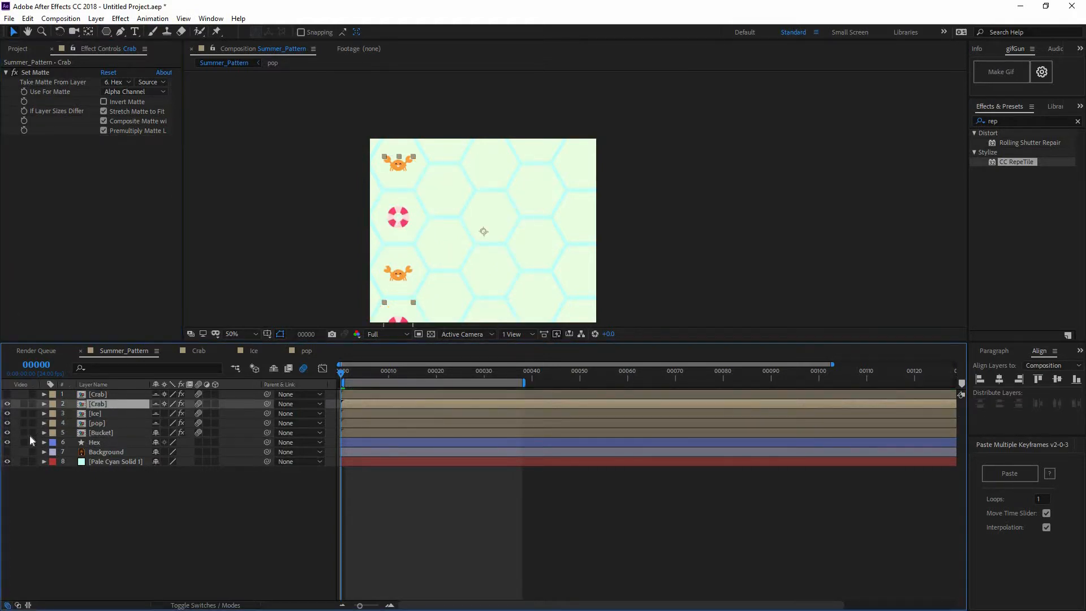
{"action": "left_click", "coordinate": [115, 503]}
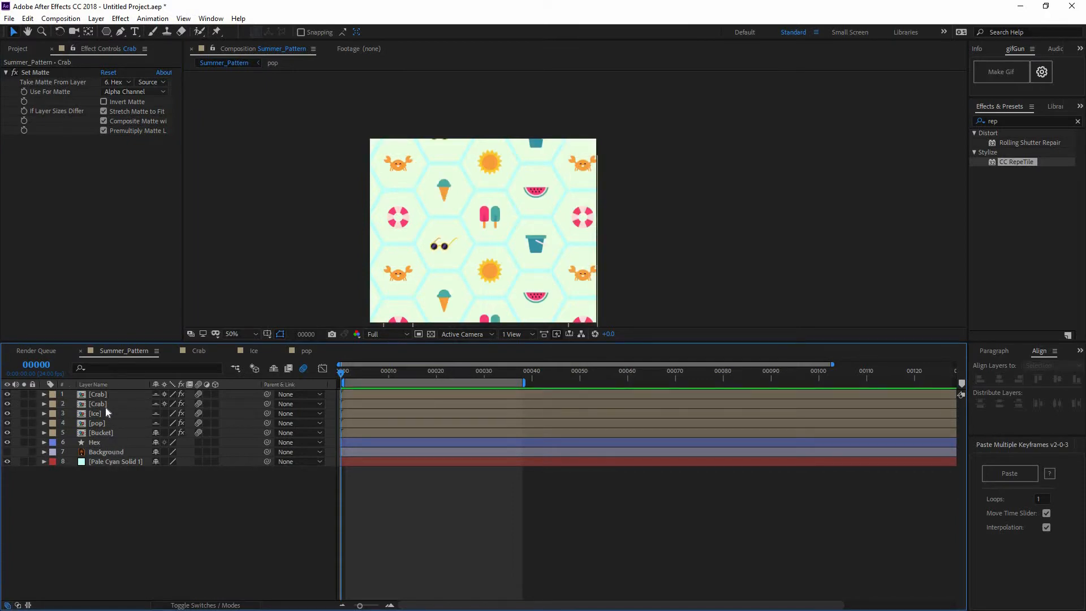
Examine the placement of the two Crab columns in the composition and scrub through the pattern animation
{"action": "left_click", "coordinate": [105, 405]}
{"action": "left_click", "coordinate": [103, 394], "text": "shift"}
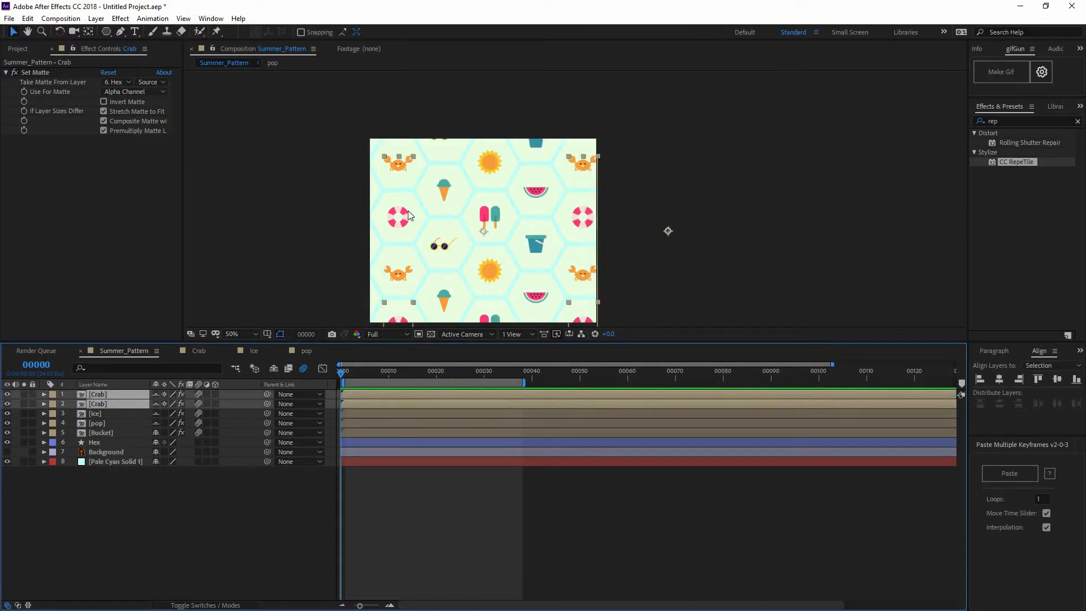
{"action": "key", "text": "F2"}
{"action": "scroll", "coordinate": [512, 229], "scroll_direction": "down", "scroll_amount": 2}
{"action": "key", "text": "space"}
{"action": "left_click_drag", "start_coordinate": [425, 261], "coordinate": [350, 247]}
{"action": "scroll", "coordinate": [418, 255], "scroll_direction": "up", "scroll_amount": 2}
{"action": "key", "text": "space"}
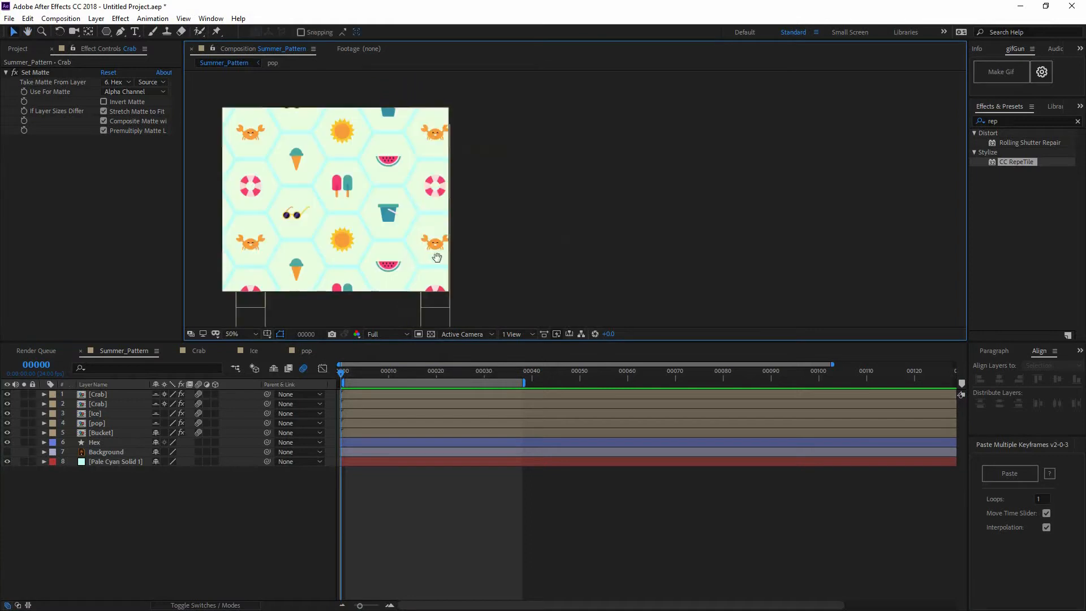
{"action": "left_click_drag", "start_coordinate": [436, 257], "coordinate": [535, 263]}
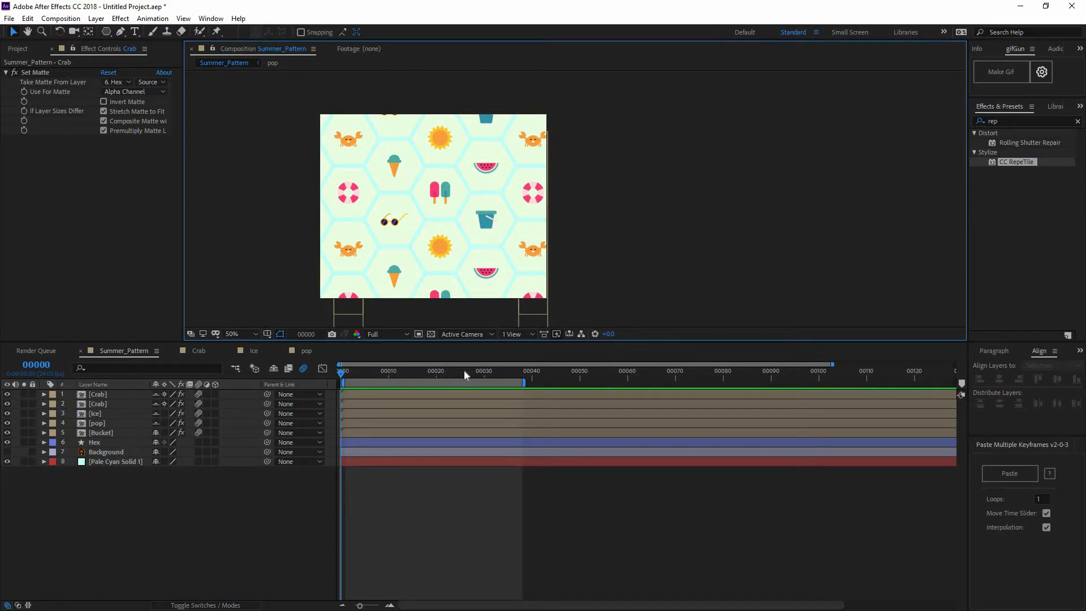
{"action": "left_click_drag", "start_coordinate": [464, 371], "coordinate": [257, 365]}
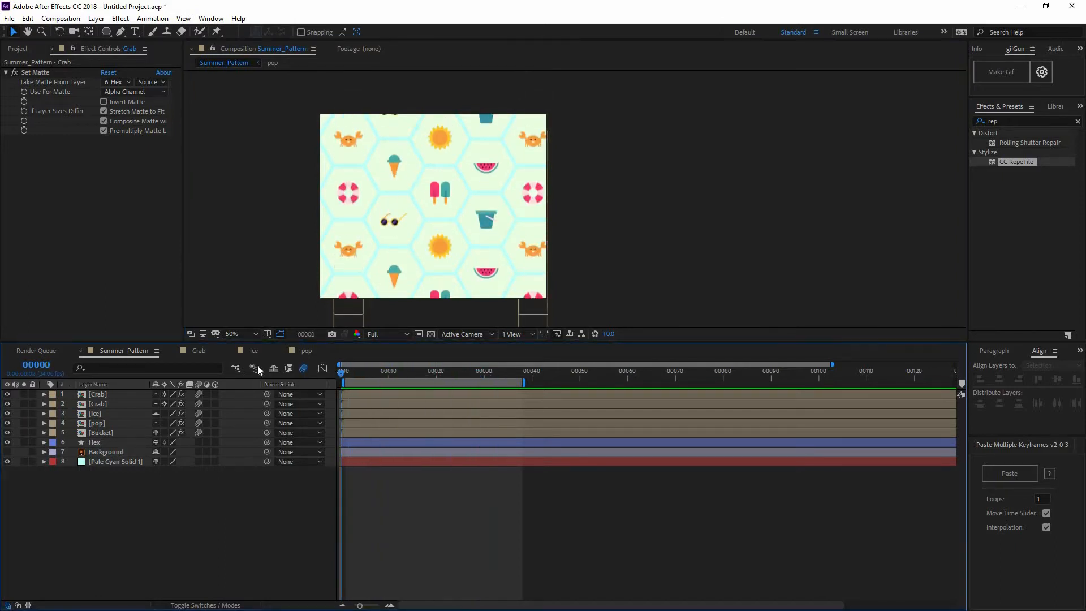
Expand the Hex layer's polygon properties, try 3 points for the shape, and preview the pattern
{"action": "left_click", "coordinate": [92, 444]}
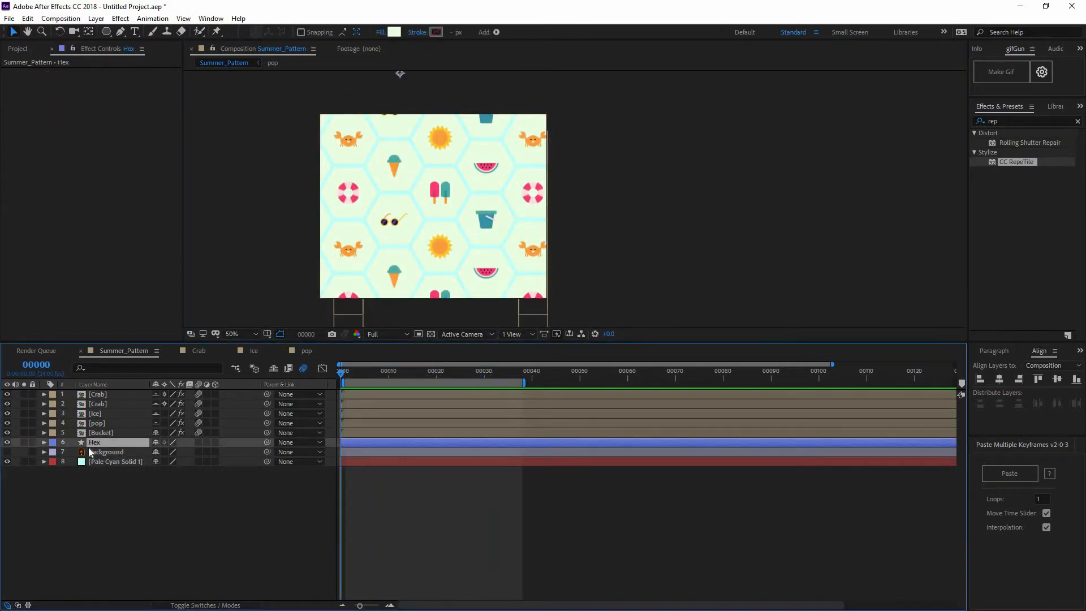
{"action": "left_click", "coordinate": [44, 442]}
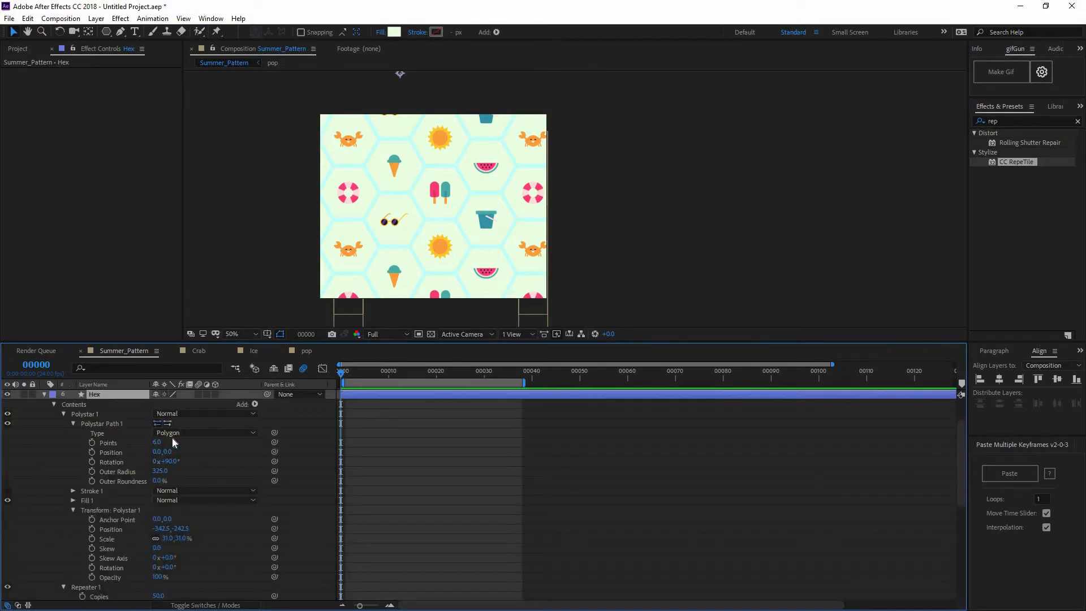
{"action": "left_click_drag", "start_coordinate": [150, 443], "coordinate": [142, 444]}
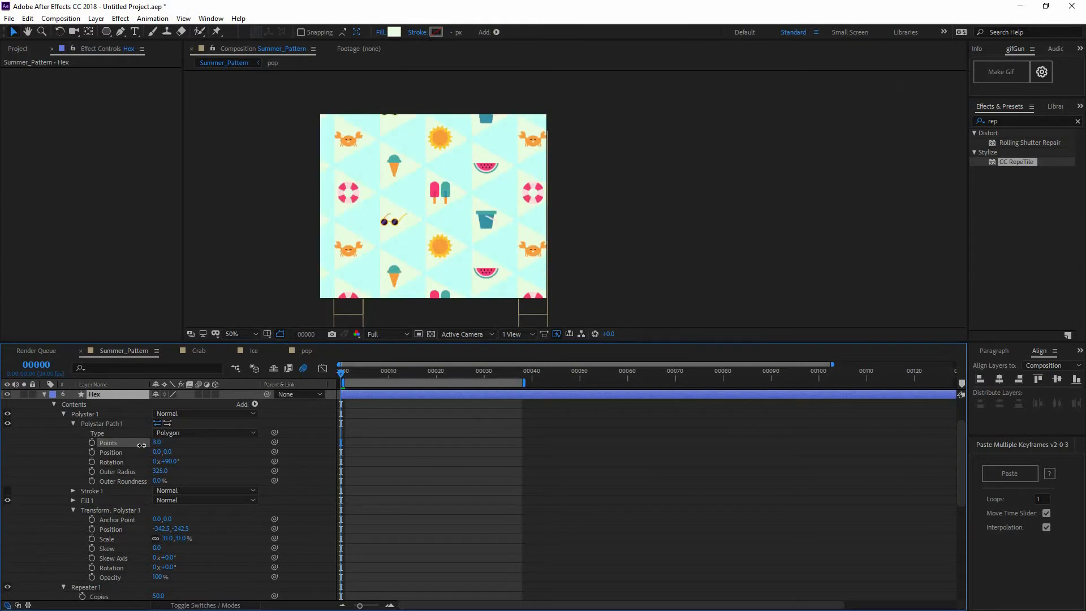
{"action": "key", "text": "space"}
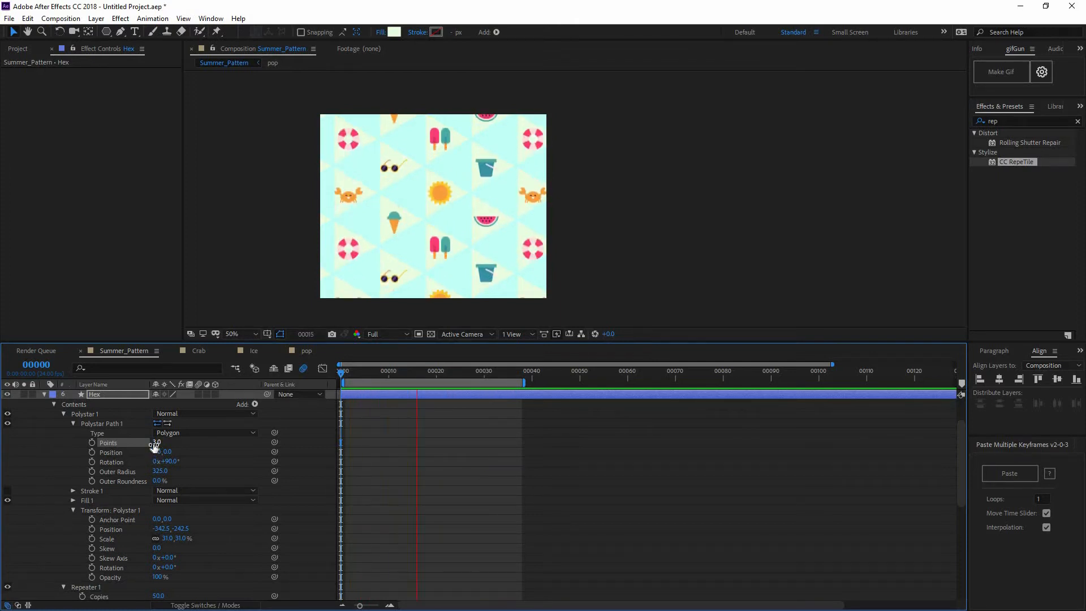
{"action": "key", "text": "space"}
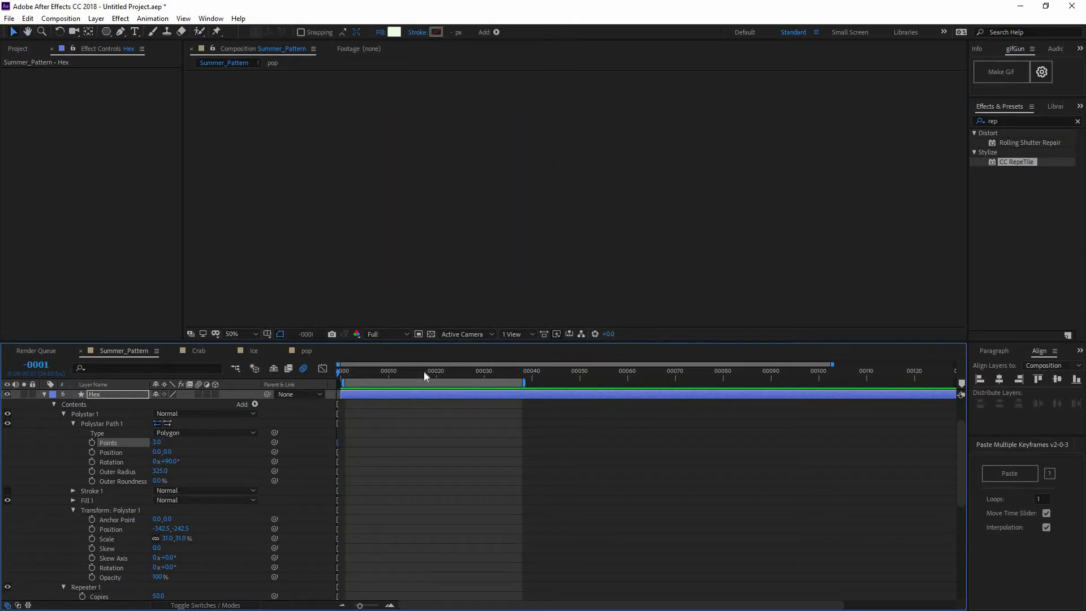
{"action": "left_click_drag", "start_coordinate": [416, 372], "coordinate": [325, 381]}
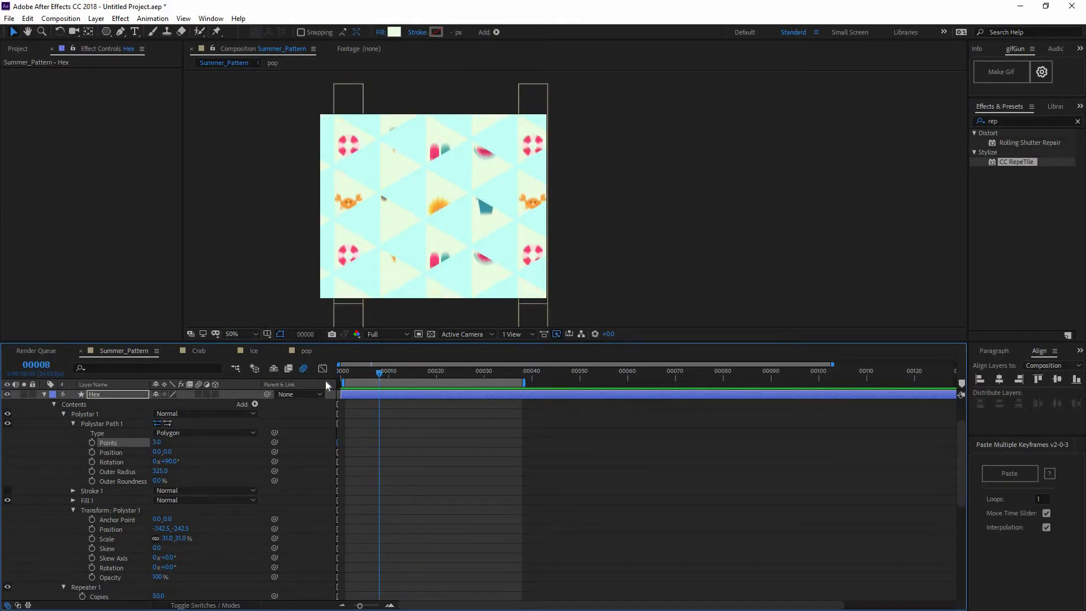
Try 7 points for the Hex layer's polygon and preview the pattern
{"action": "left_click", "coordinate": [157, 443]}
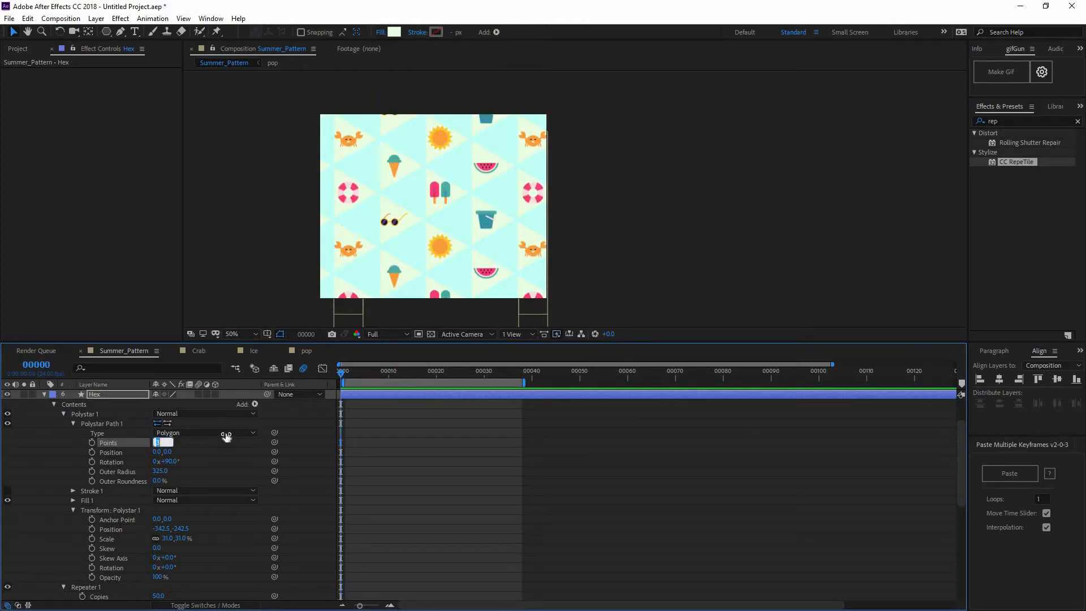
{"action": "type", "text": "7"}
{"action": "key", "text": "Return"}
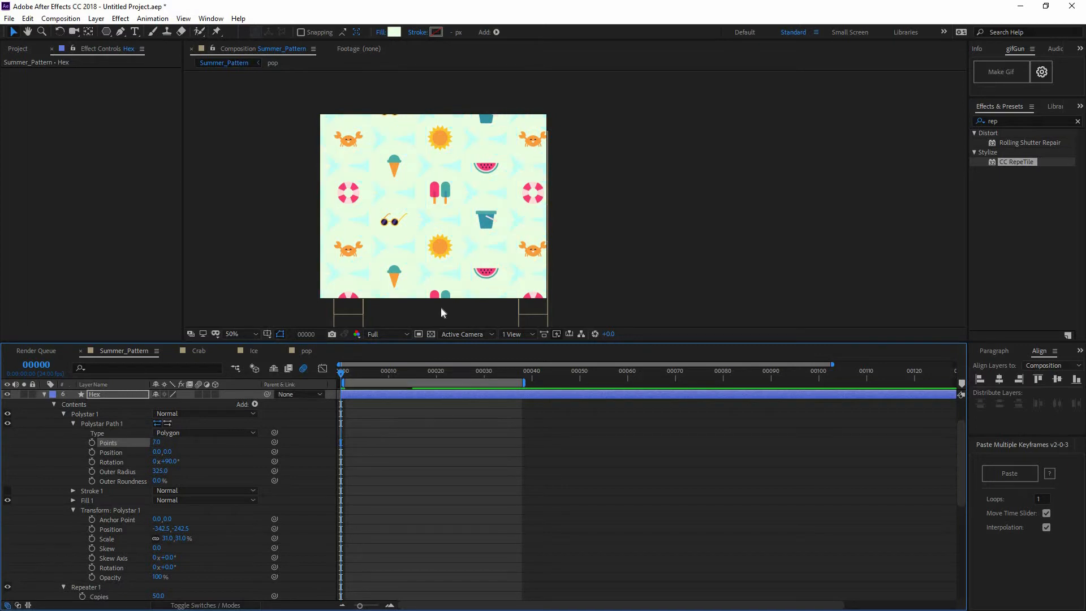
{"action": "scroll", "coordinate": [453, 266], "scroll_direction": "up", "scroll_amount": 2}
{"action": "scroll", "coordinate": [453, 266], "scroll_direction": "down", "scroll_amount": 2}
{"action": "key", "text": "space"}
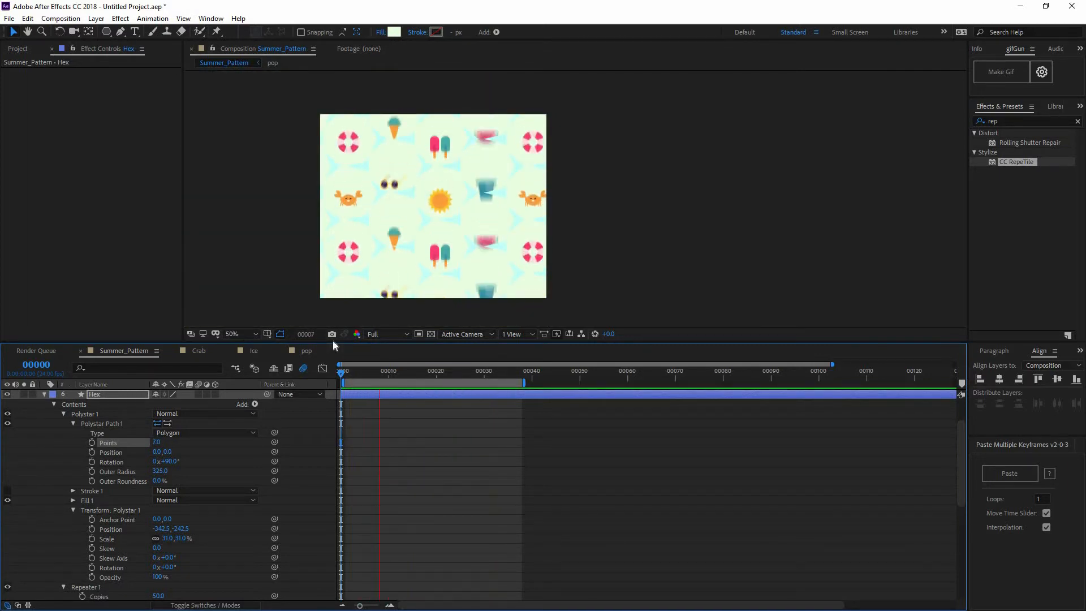
{"action": "key", "text": "space"}
Try 4 points for the Hex layer's polygon and preview the diamond version of the pattern
{"action": "left_click", "coordinate": [160, 443]}
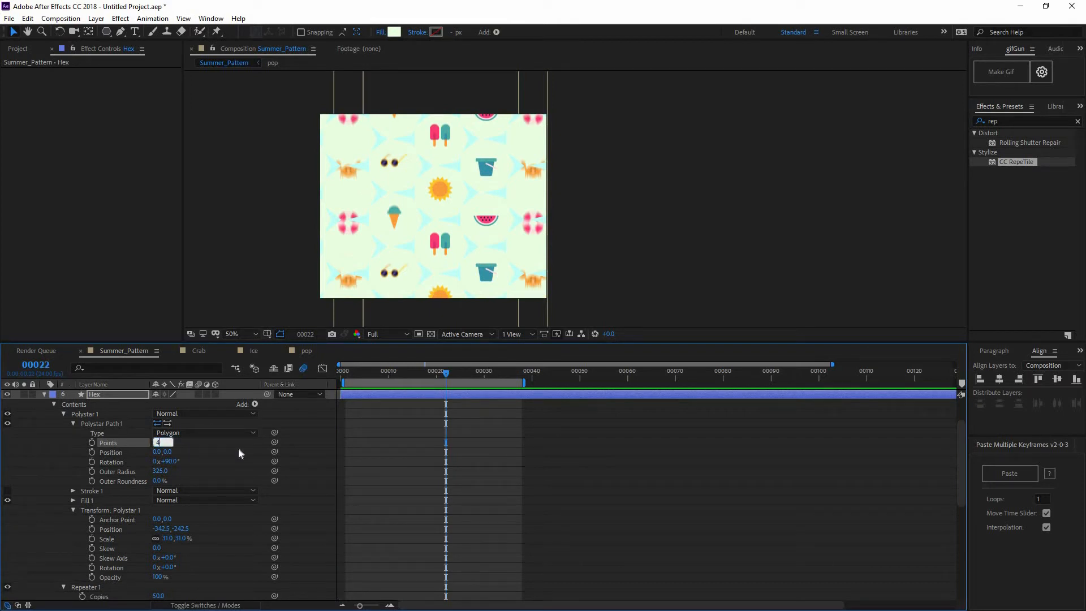
{"action": "type", "text": "4"}
{"action": "key", "text": "Return"}
{"action": "key", "text": "space"}
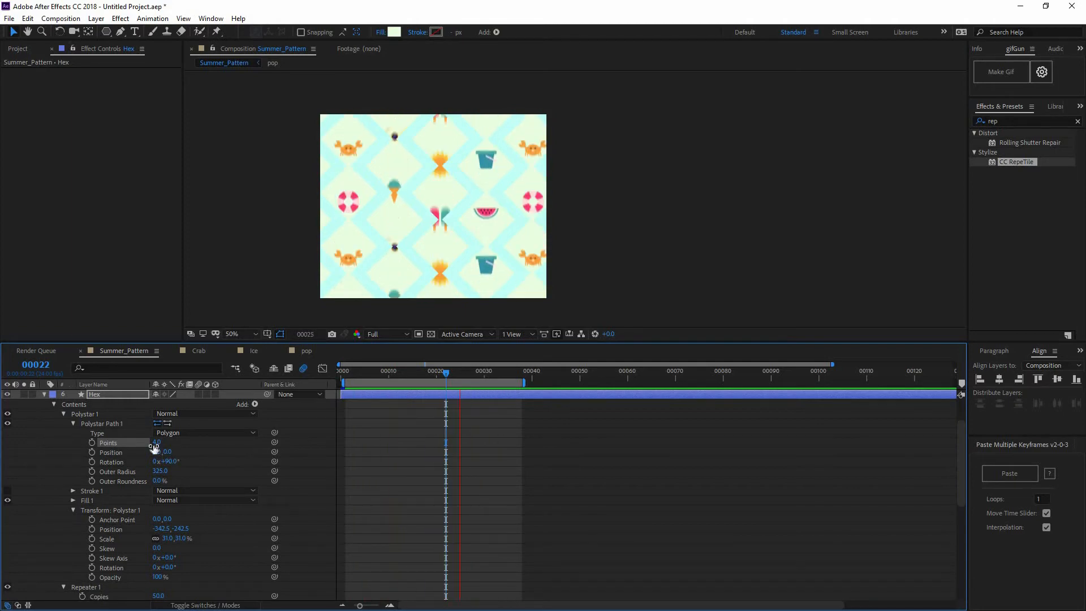
Try 3 points on the Hex polygon again, and set its points back to 6
{"action": "left_click", "coordinate": [155, 445]}
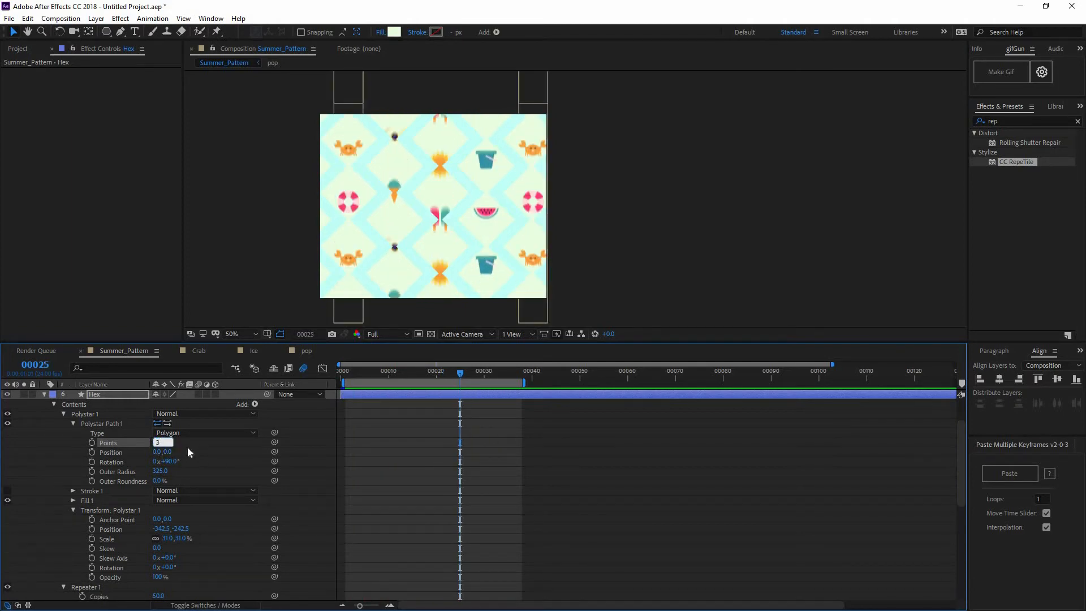
{"action": "key", "text": "Return"}
{"action": "left_click", "coordinate": [155, 444]}
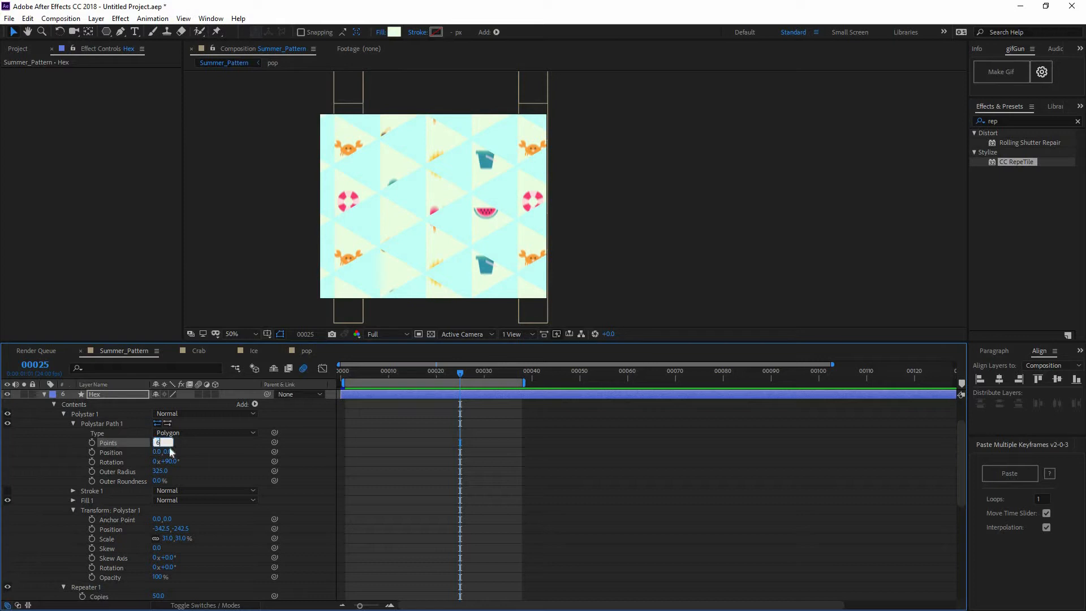
{"action": "key", "text": "Return"}
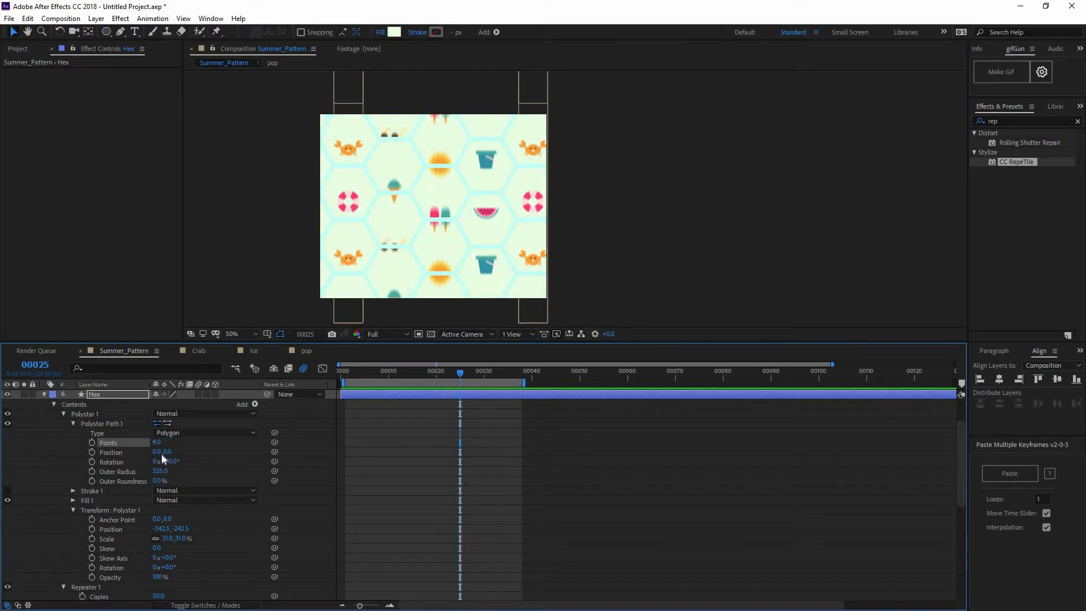
Try shifting the Hex polygon path's vertical position to 182, preview the pattern, and undo the shift
{"action": "left_click_drag", "start_coordinate": [180, 448], "coordinate": [285, 434]}
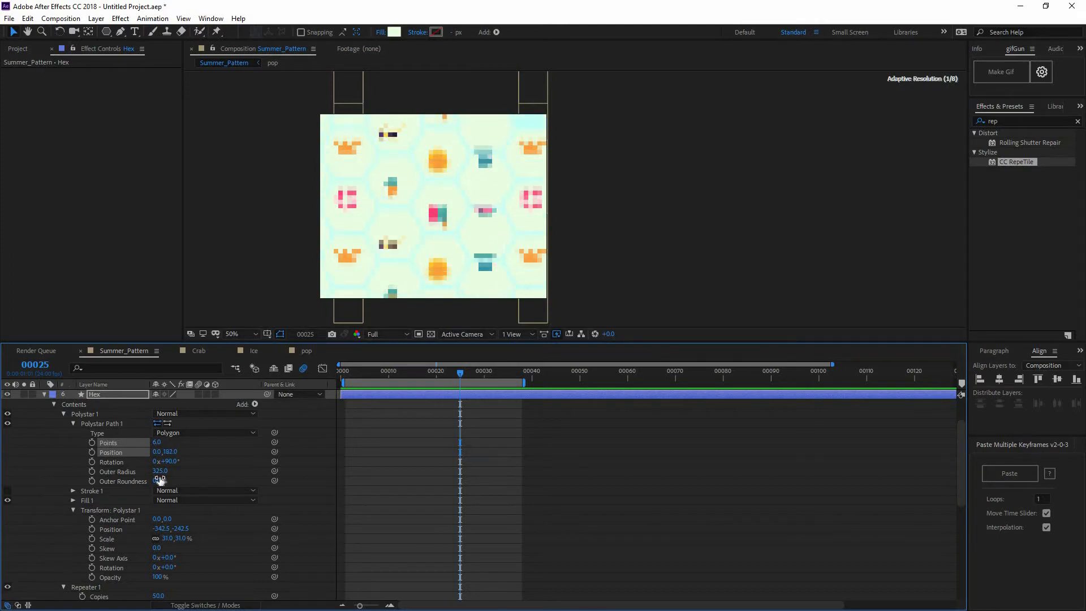
{"action": "key", "text": "space"}
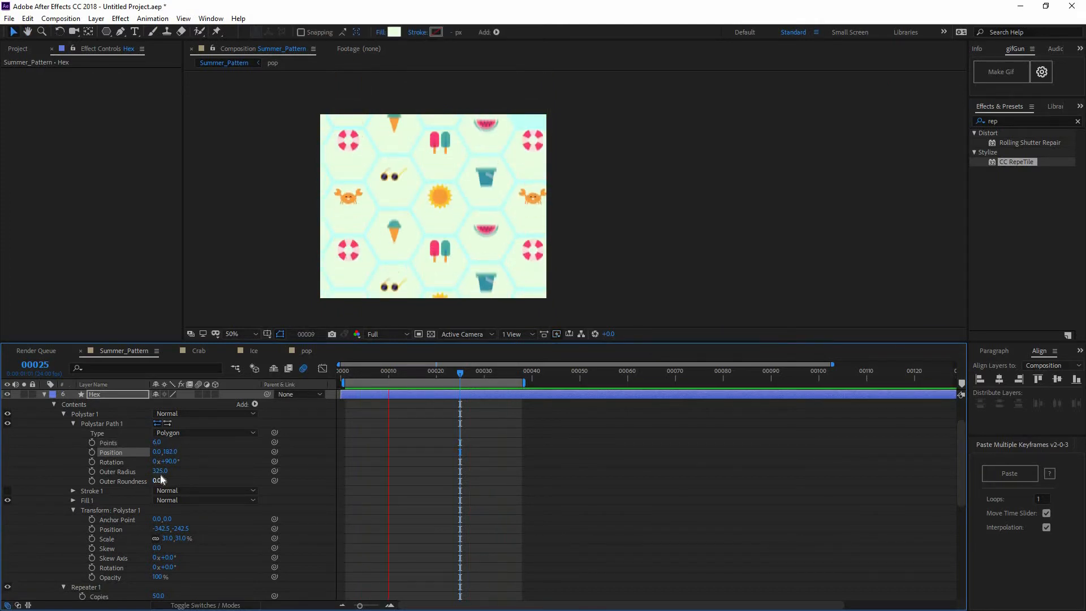
{"action": "key", "text": "space"}
{"action": "key", "text": "ctrl+z"}
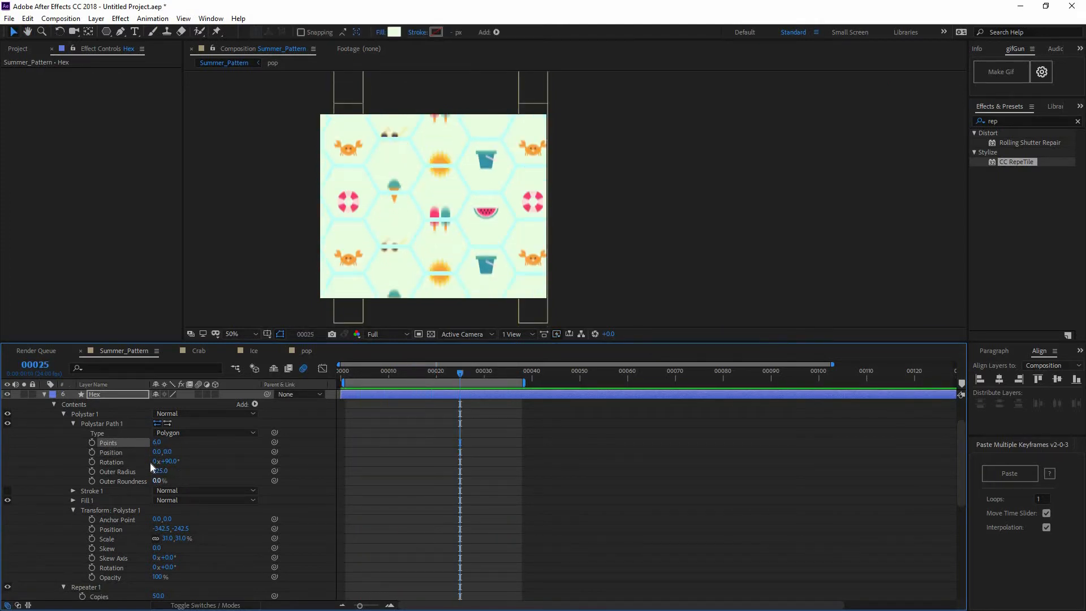
Try rotating the Hex polygon path to about 116°, preview the pattern, undo the rotation, and return to frame 0
{"action": "left_click_drag", "start_coordinate": [180, 460], "coordinate": [187, 461]}
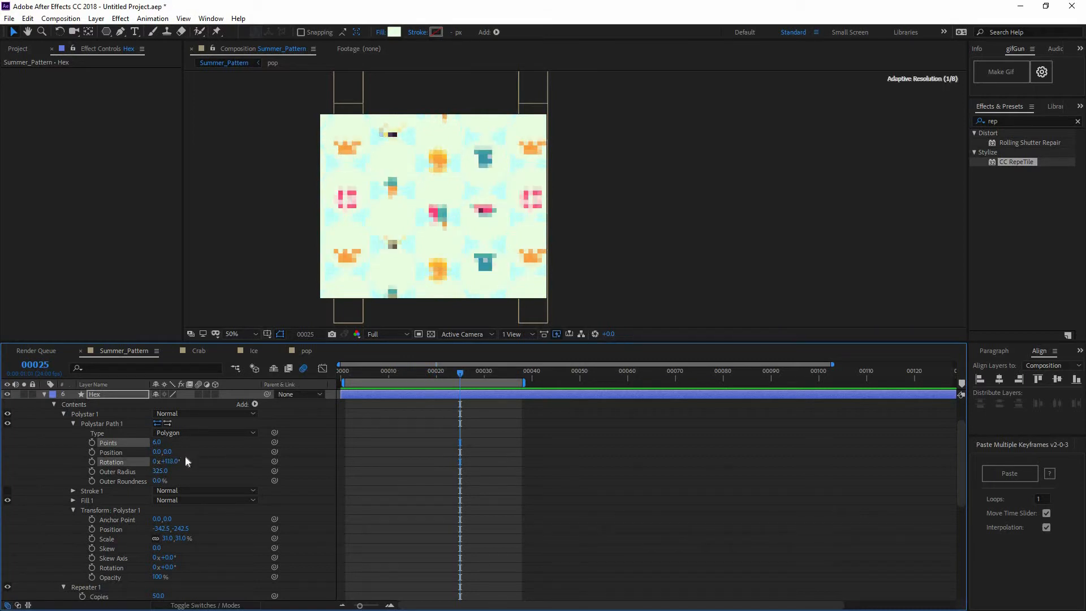
{"action": "key", "text": "space"}
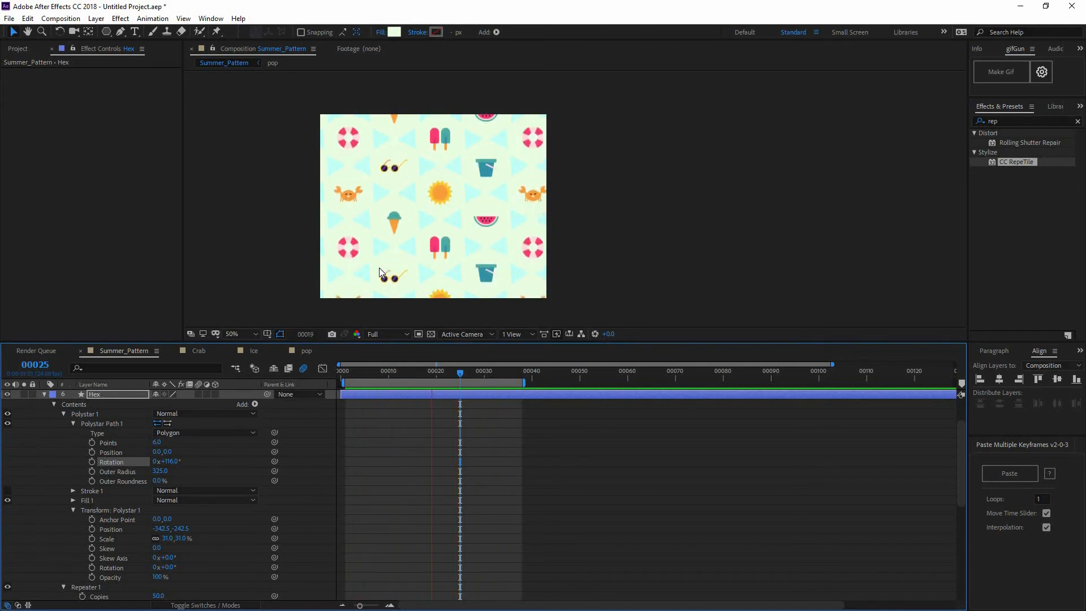
{"action": "key", "text": "space"}
{"action": "key", "text": "ctrl+z"}
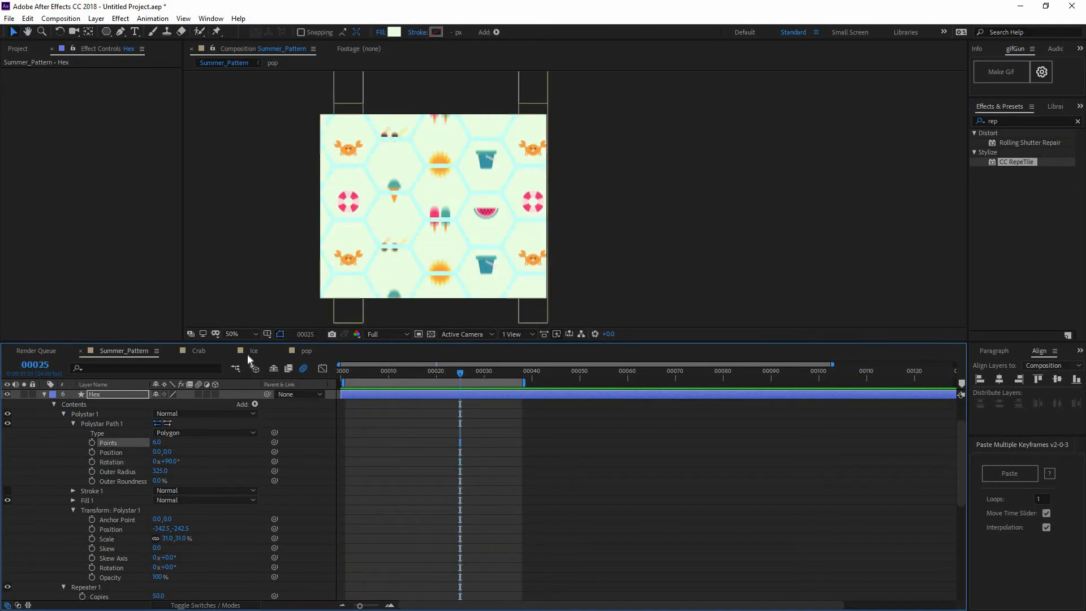
{"action": "left_click_drag", "start_coordinate": [385, 372], "coordinate": [247, 365]}
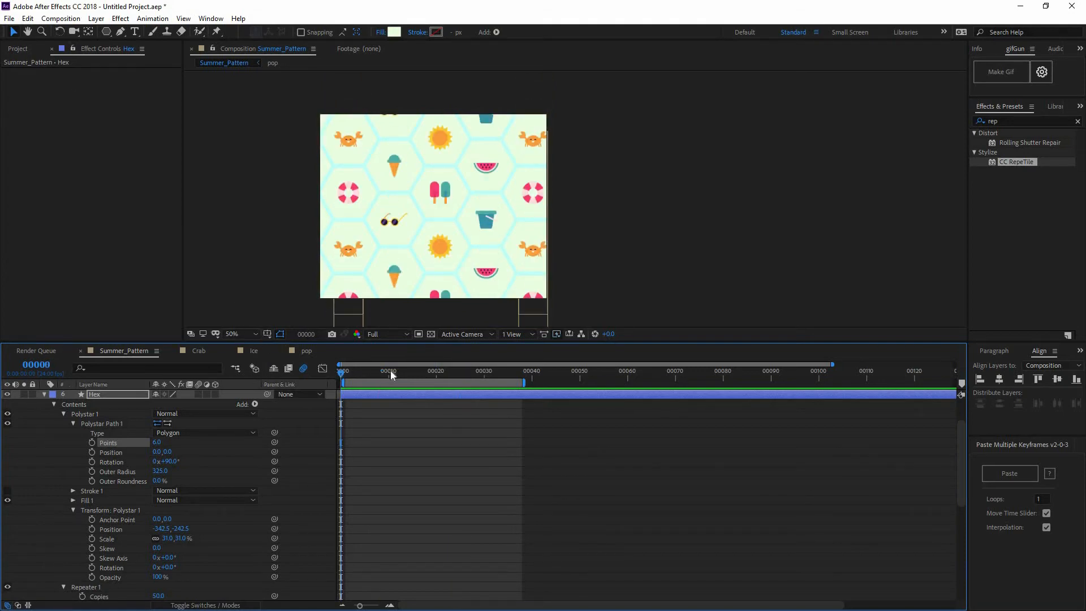
Add the Summer_Pattern composition to the render queue
{"action": "left_click", "coordinate": [9, 18]}
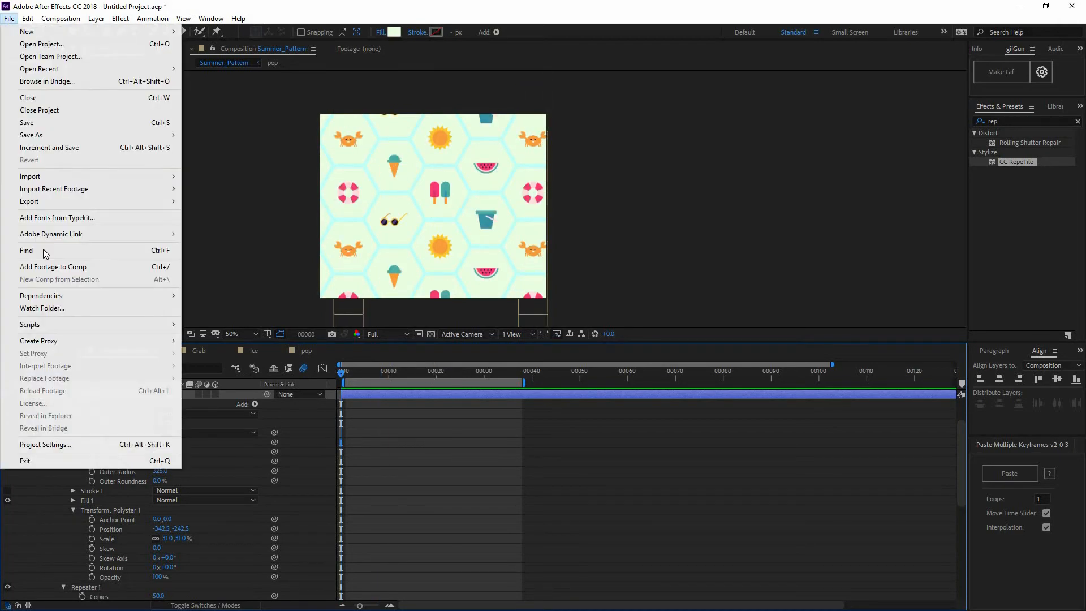
{"action": "mouse_move", "coordinate": [55, 205]}
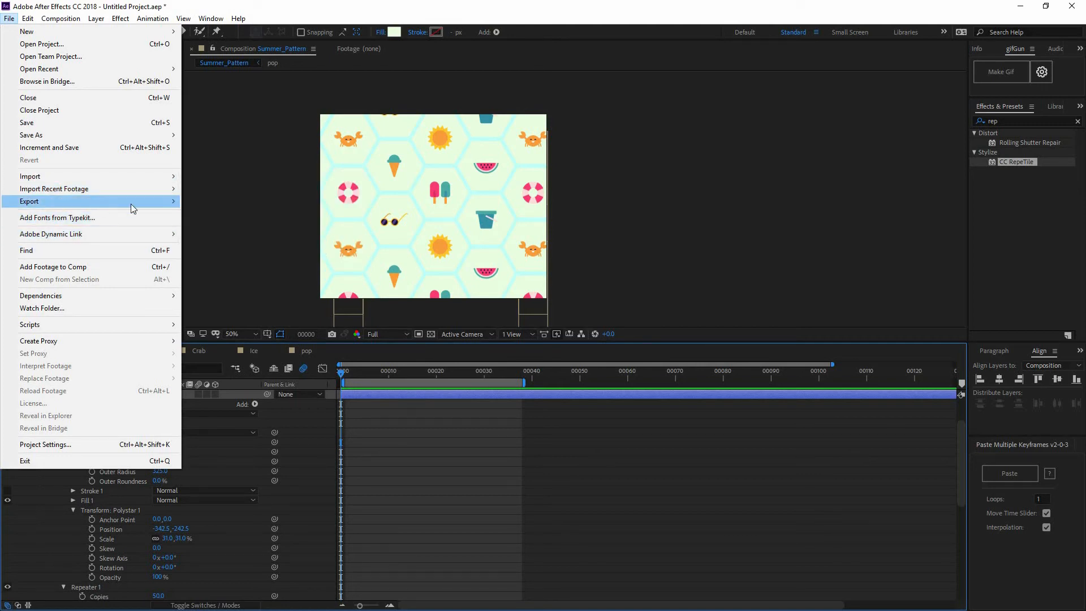
{"action": "mouse_move", "coordinate": [132, 203]}
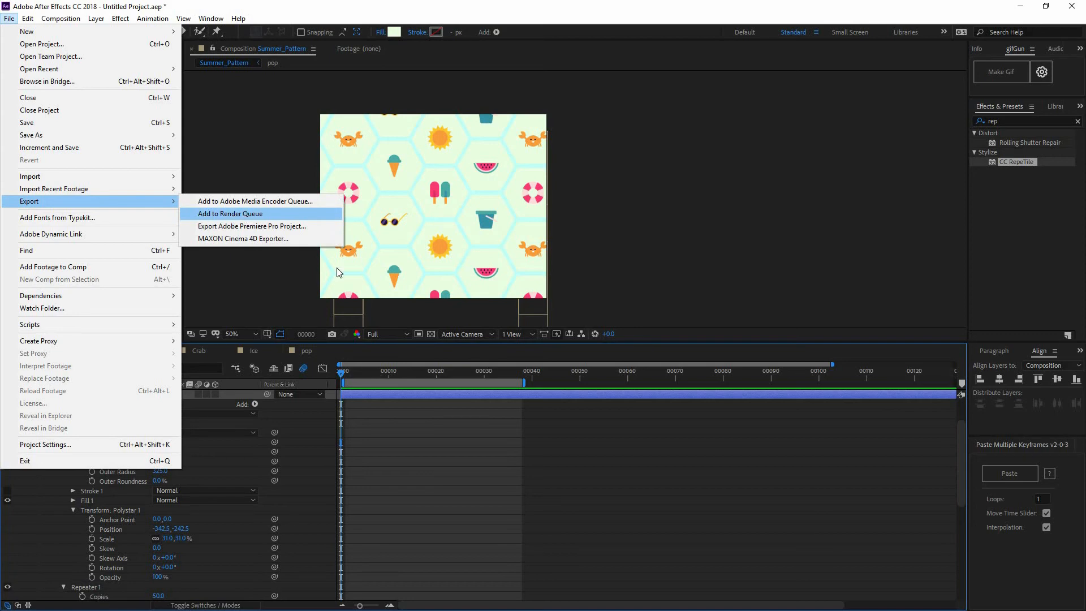
{"action": "key", "text": "Return"}
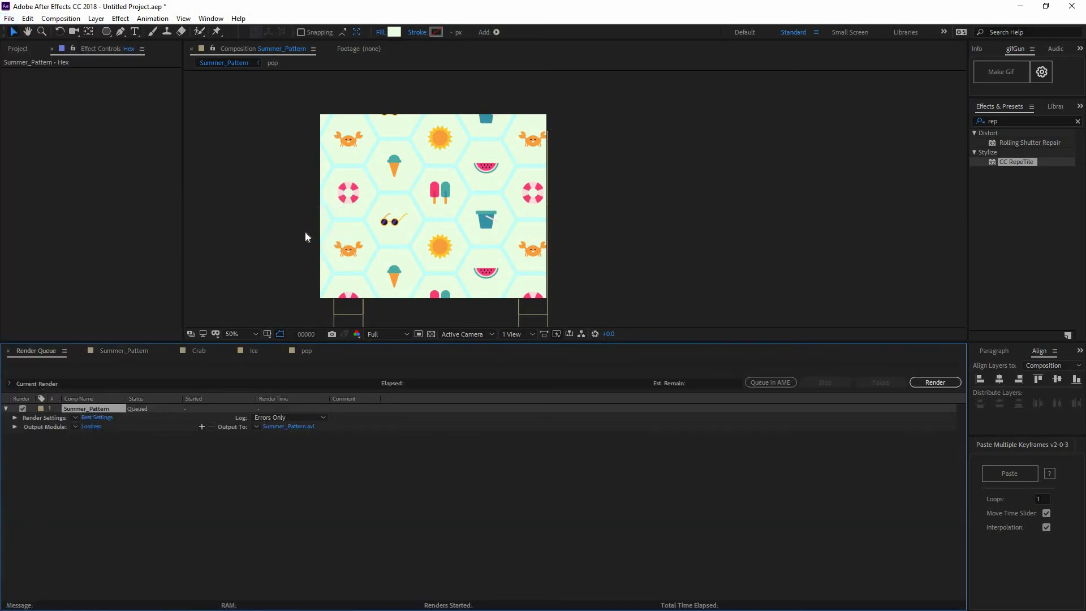
Set the output module format of the queued Summer_Pattern render to QuickTime
{"action": "left_click", "coordinate": [91, 427]}
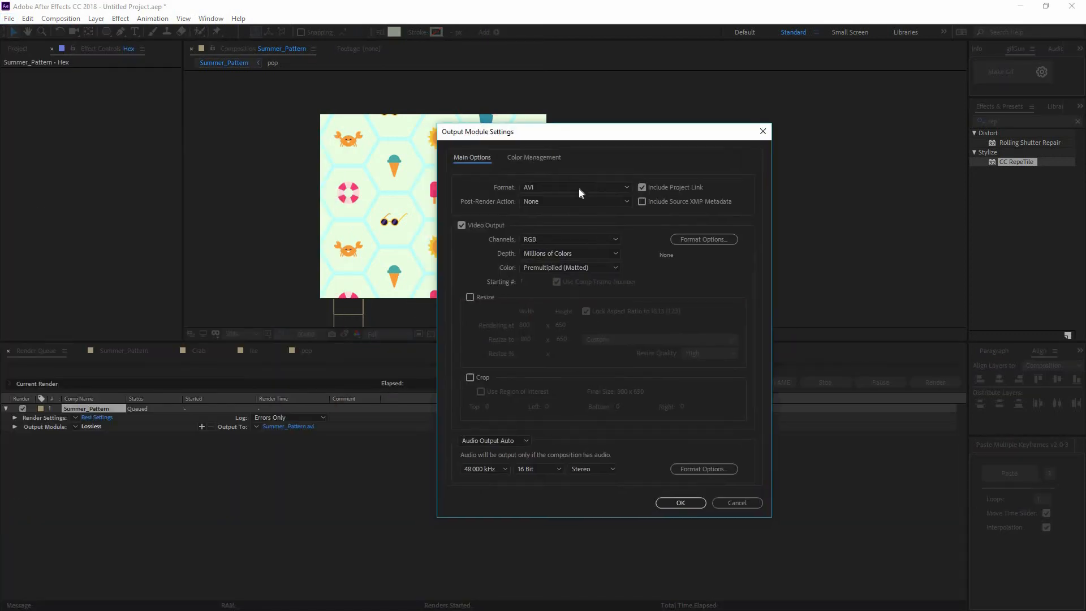
{"action": "left_click", "coordinate": [578, 188]}
{"action": "left_click", "coordinate": [616, 311]}
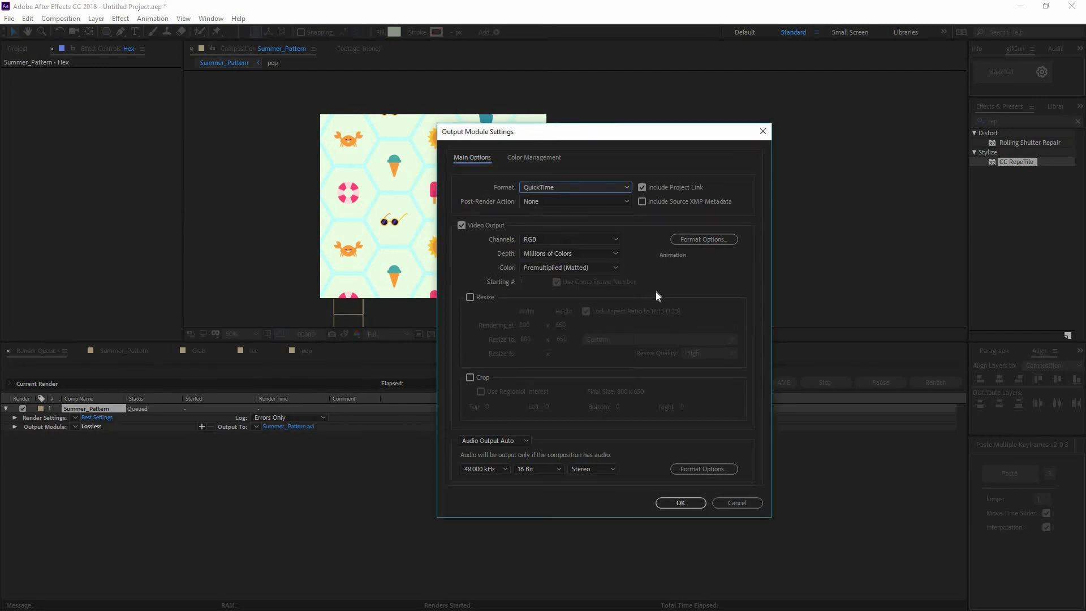
{"action": "left_click", "coordinate": [592, 189]}
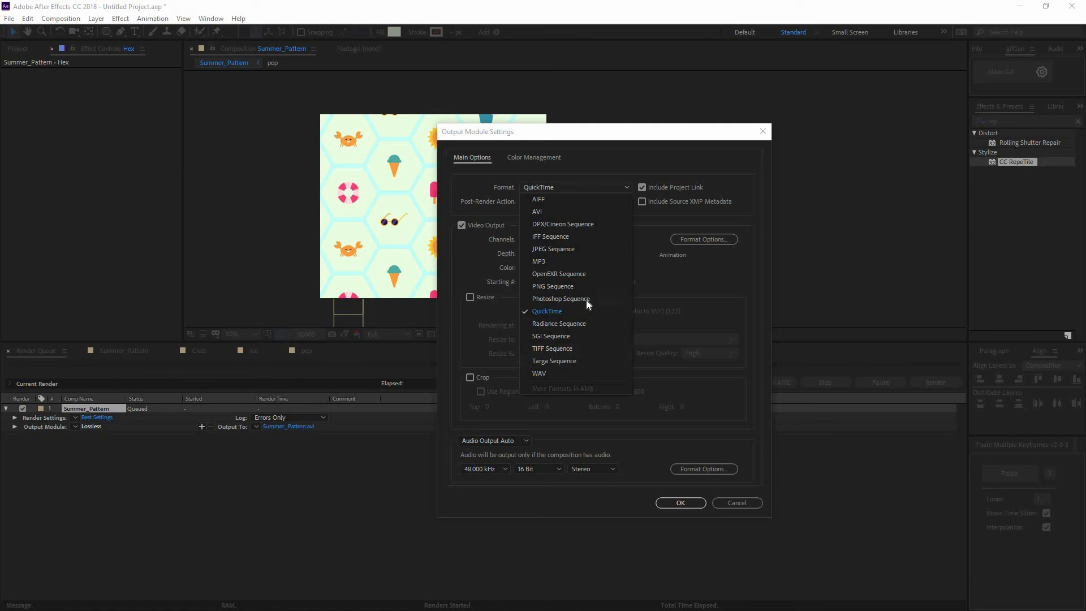
{"action": "left_click", "coordinate": [673, 500]}
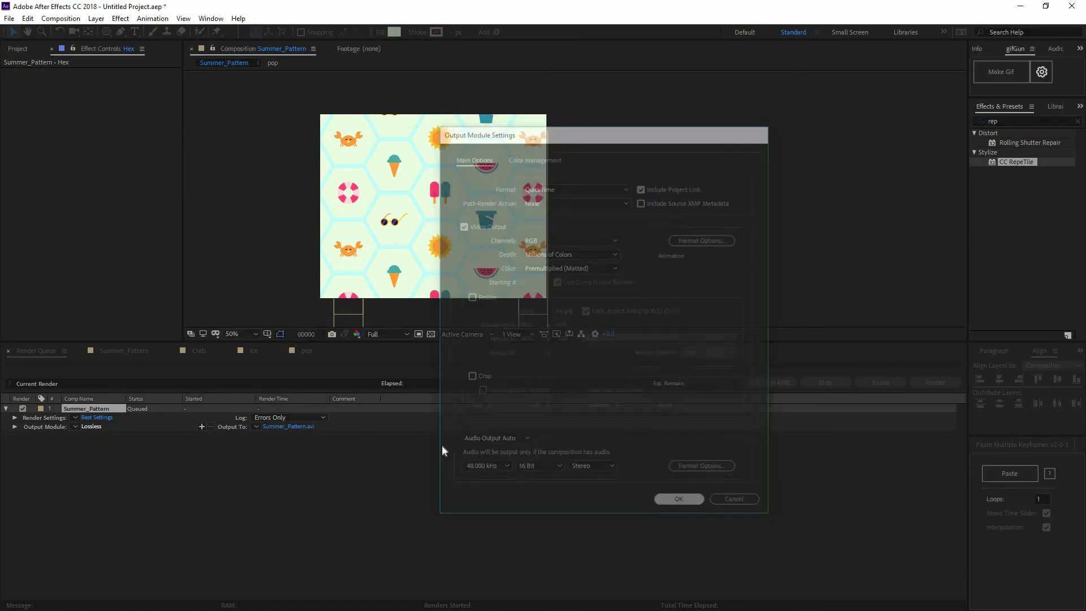